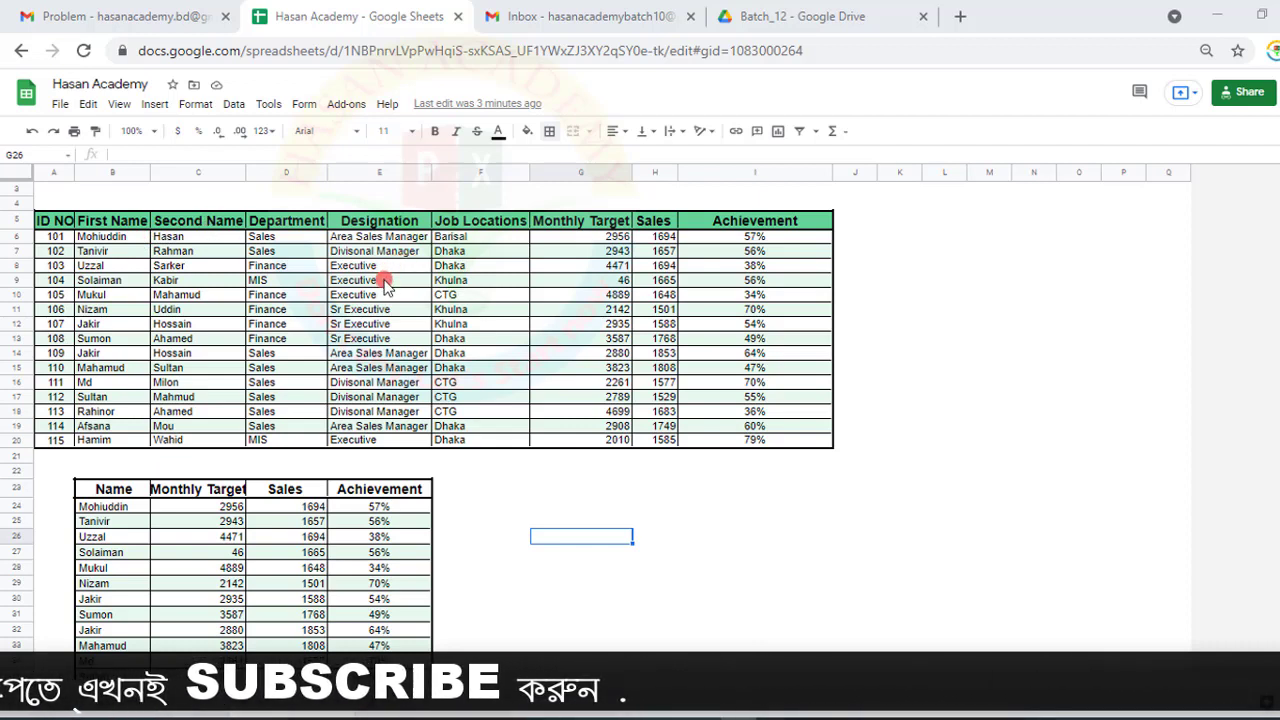
Step: Copy the whole employee table with its headers, range A5:I20
left_click_drag(55, 222, 794, 437)
right_click(503, 362)
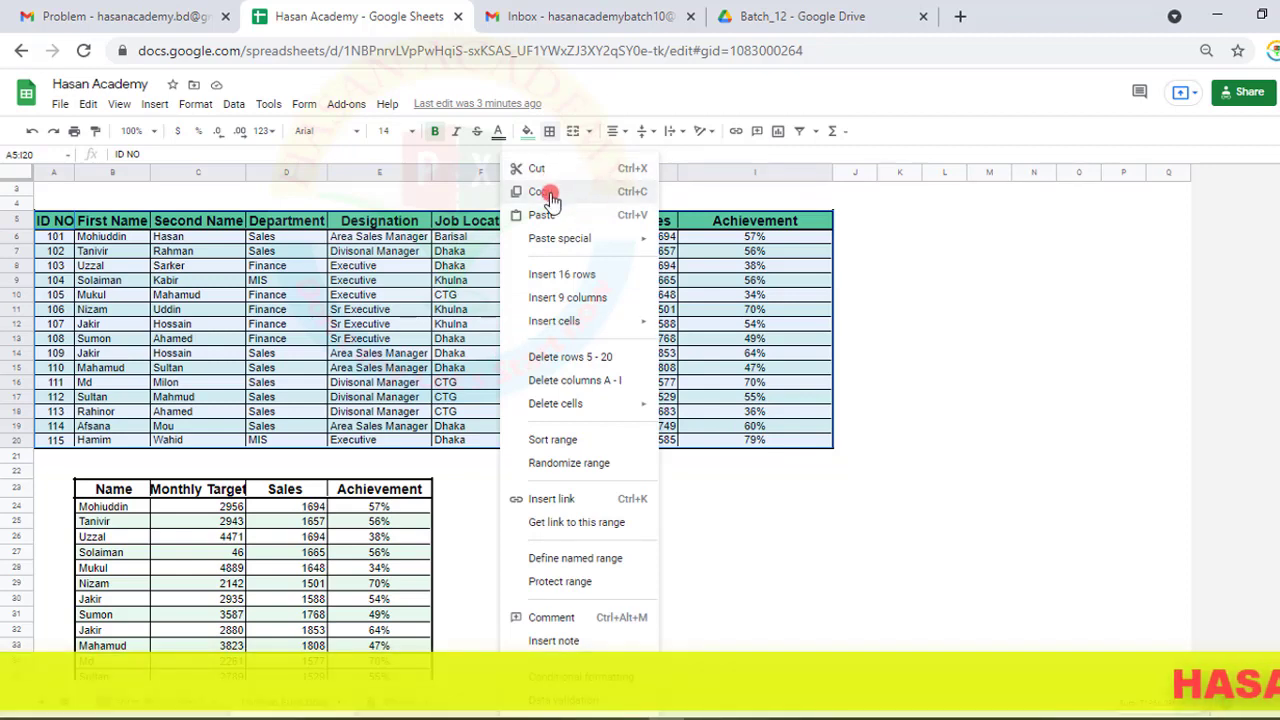
left_click(550, 195)
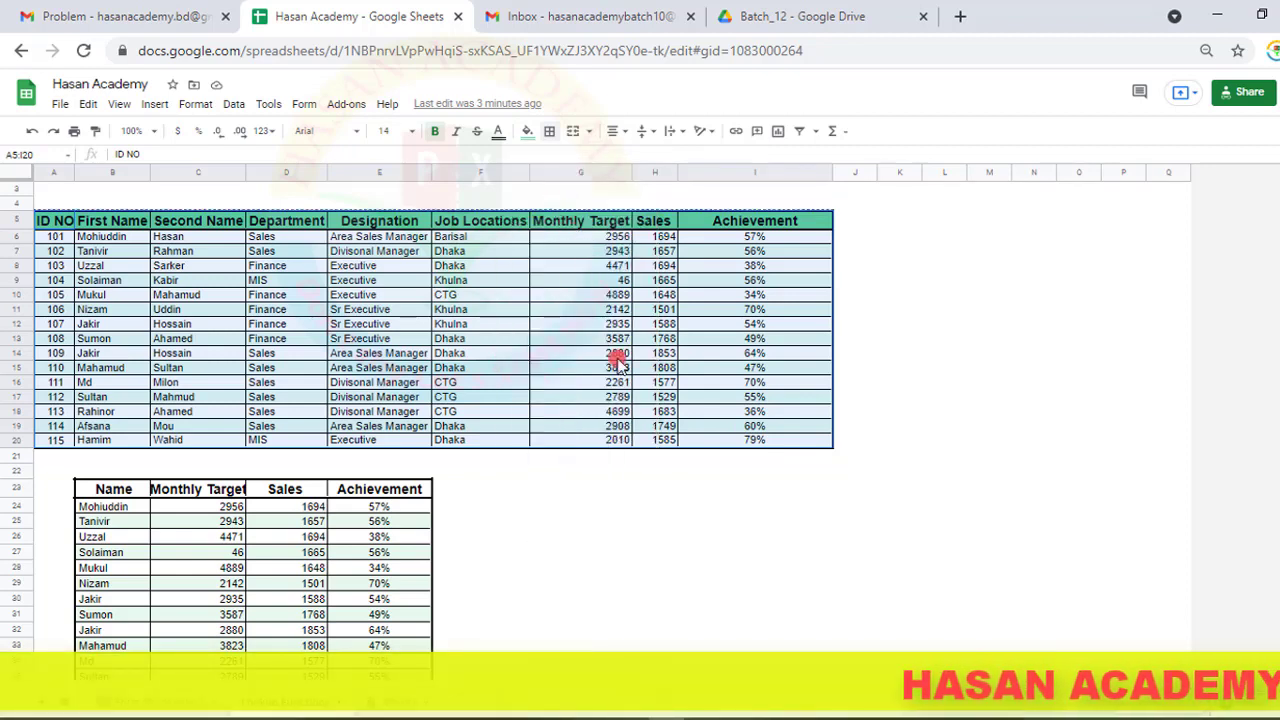
Step: Paste the copied table with all its contents and formatting at cell G23, and undo the paste
left_click(564, 492)
right_click(564, 492)
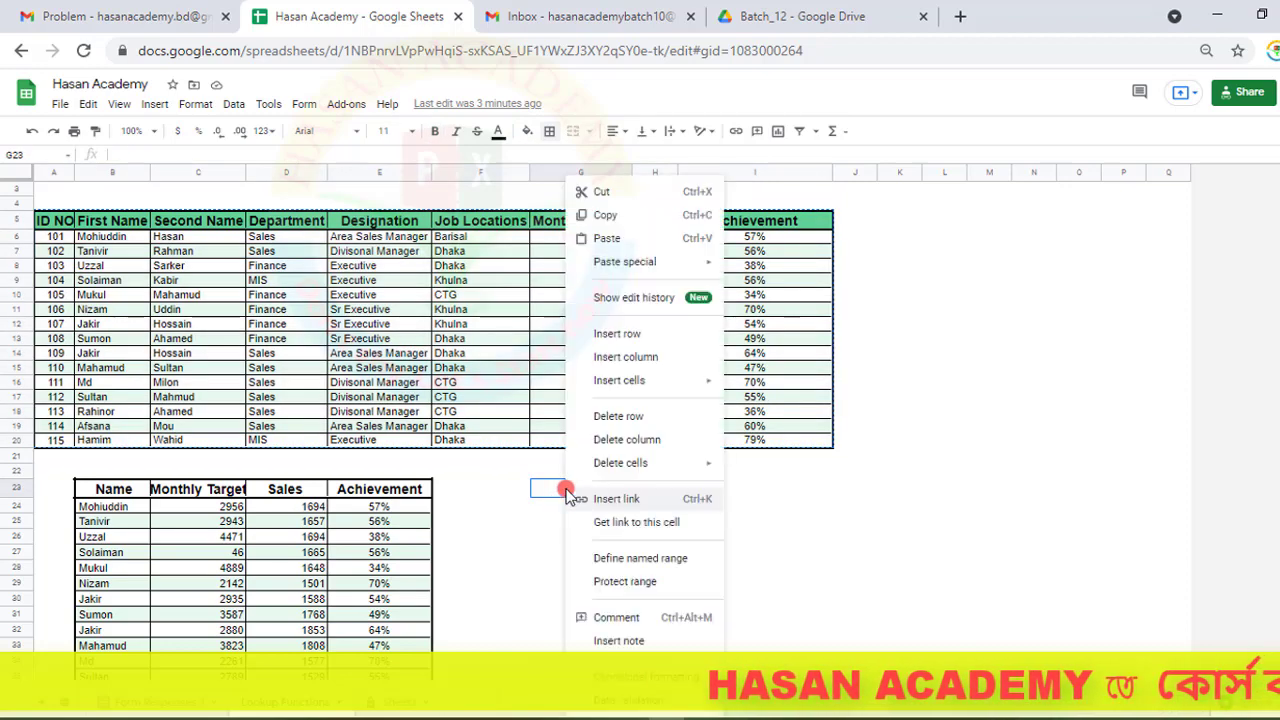
left_click(606, 238)
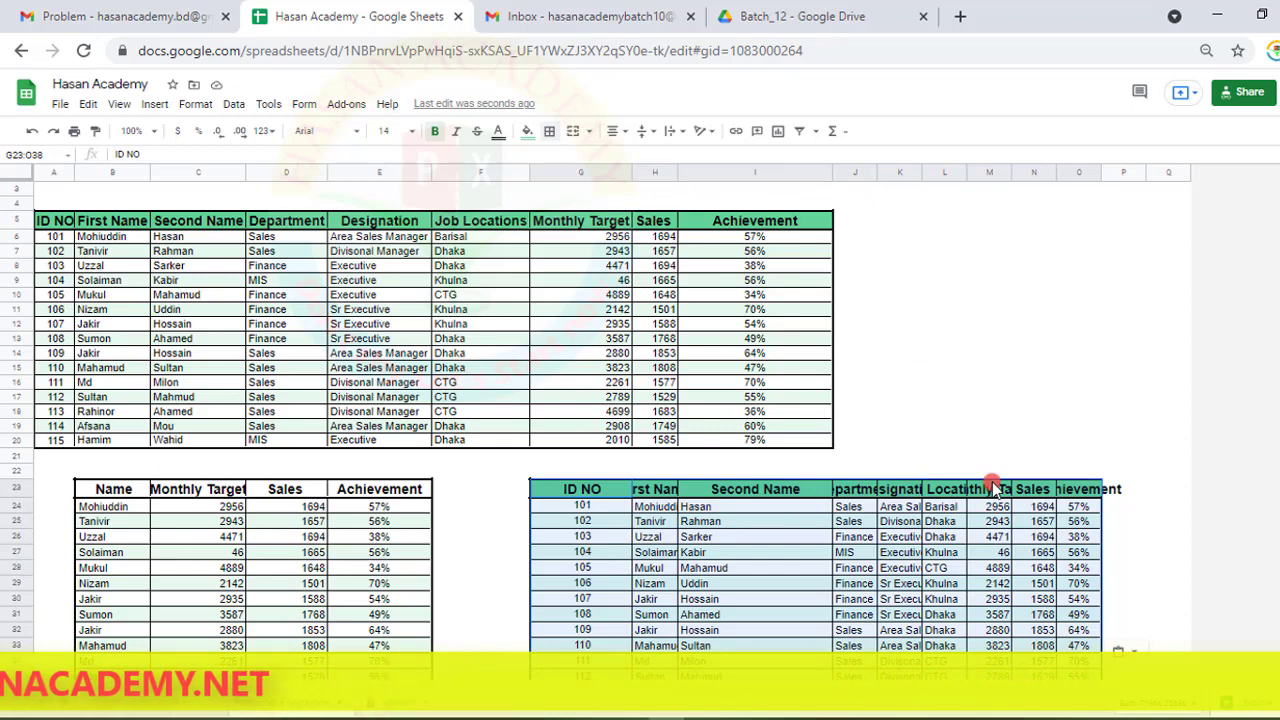
key("ctrl+z")
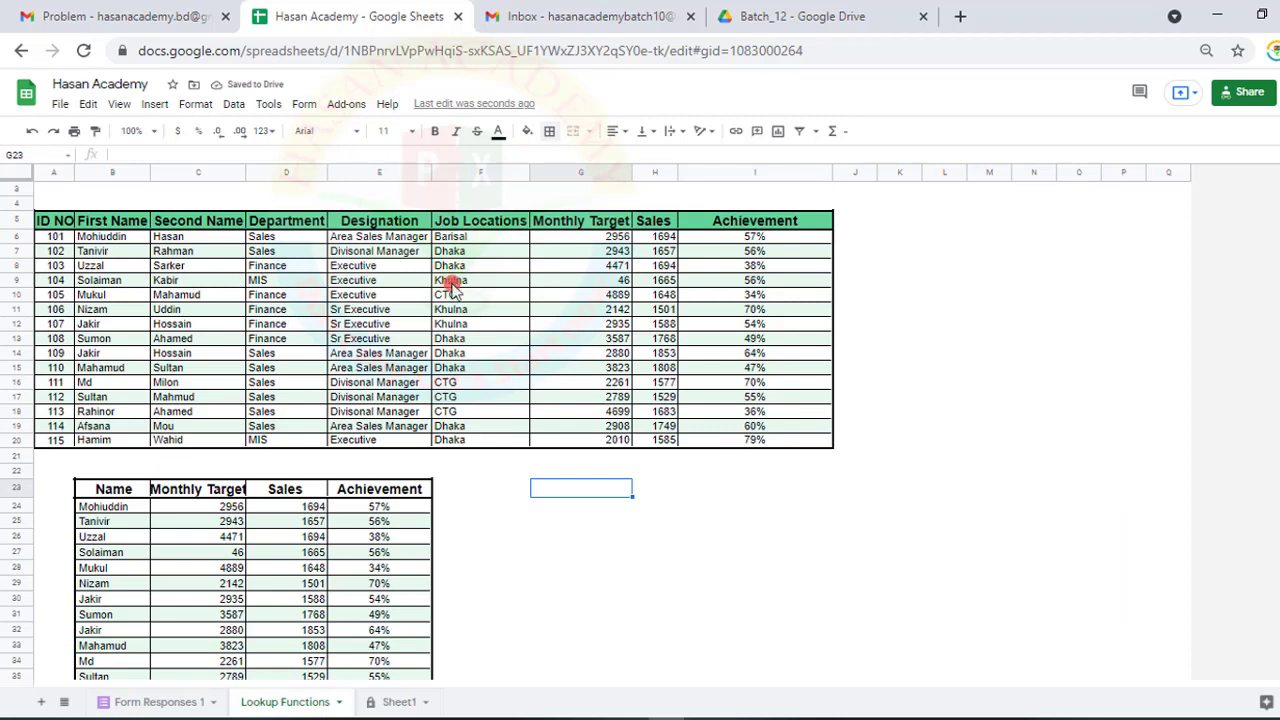
Step: Paste only the values of the copied table at cell G23, and undo the paste
right_click(602, 492)
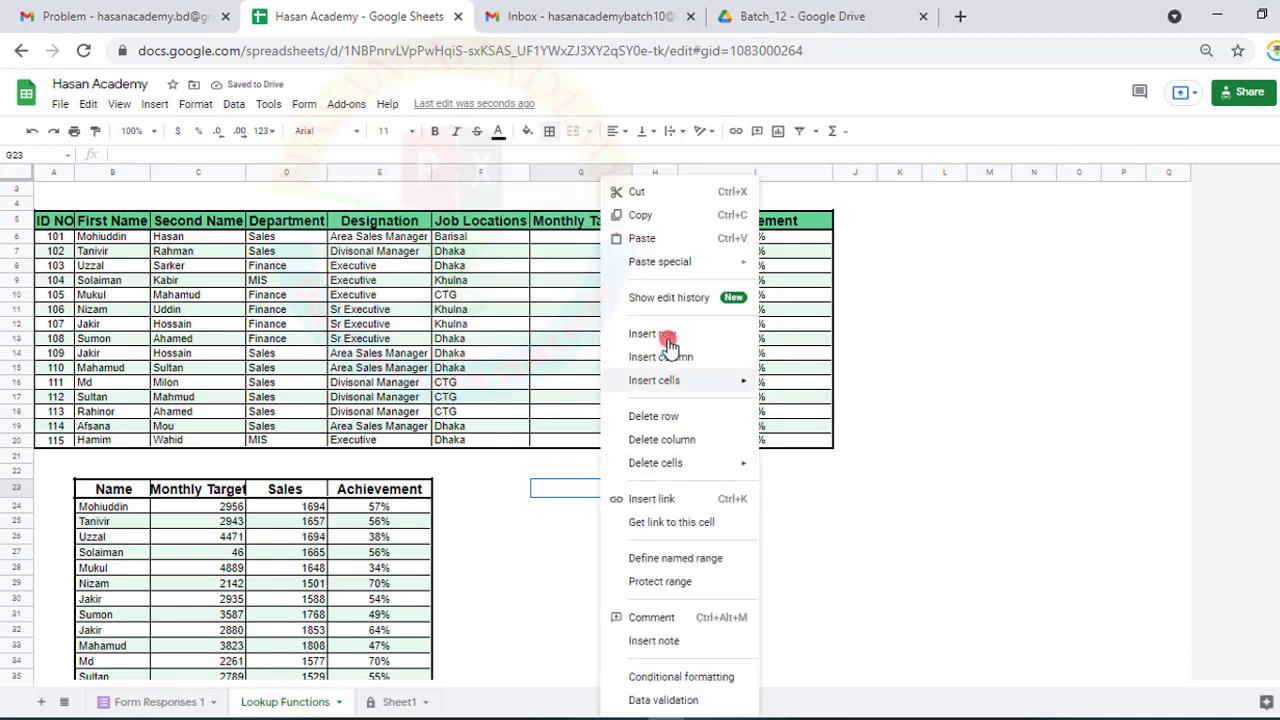
mouse_move(677, 276)
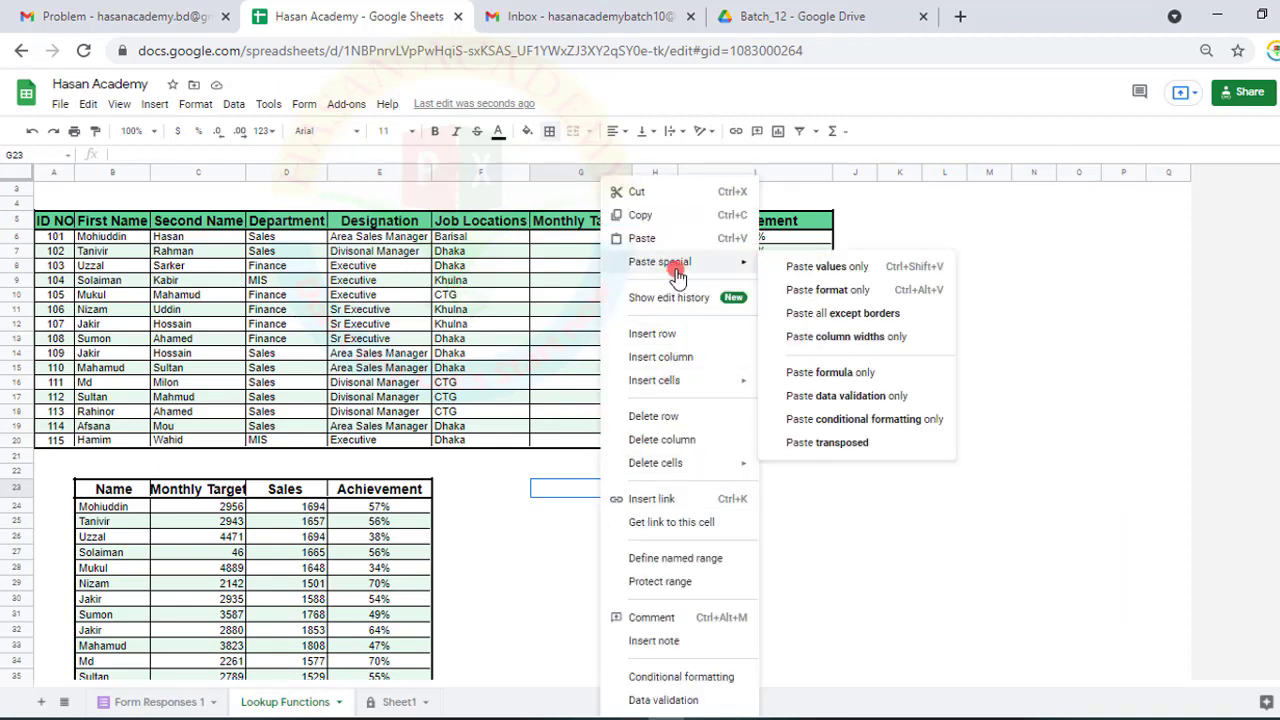
left_click(799, 270)
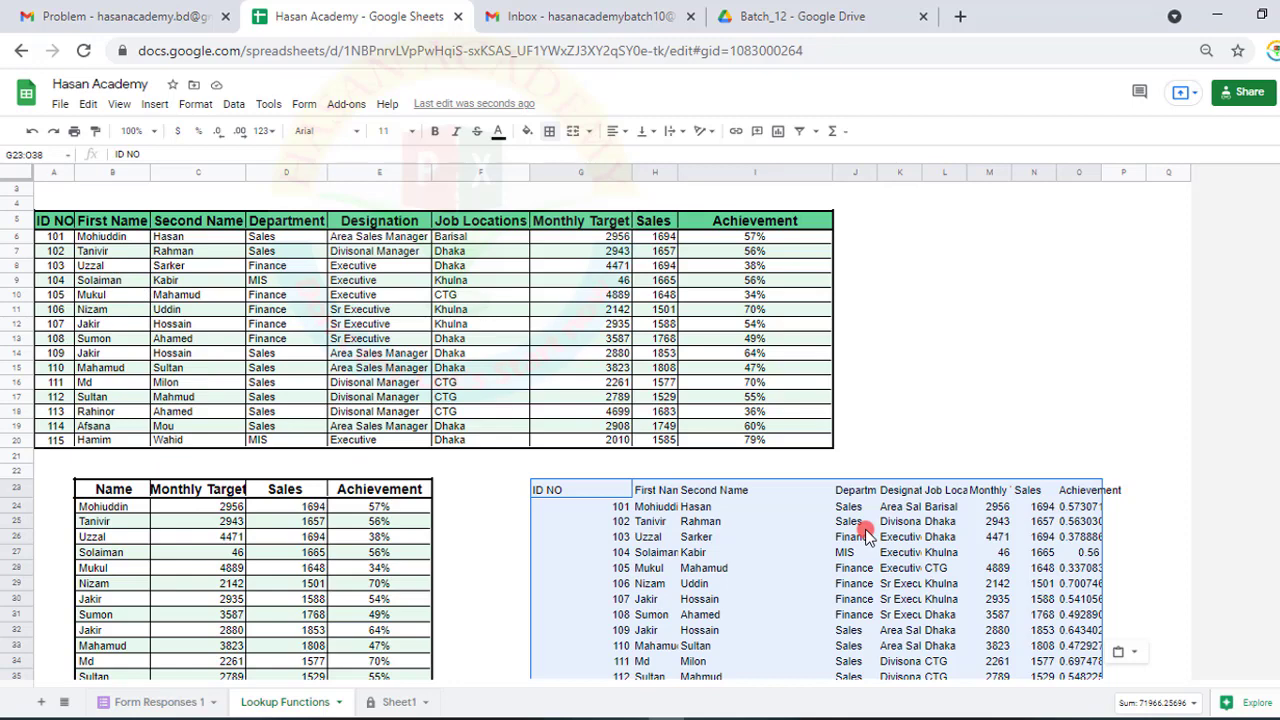
key("ctrl+z")
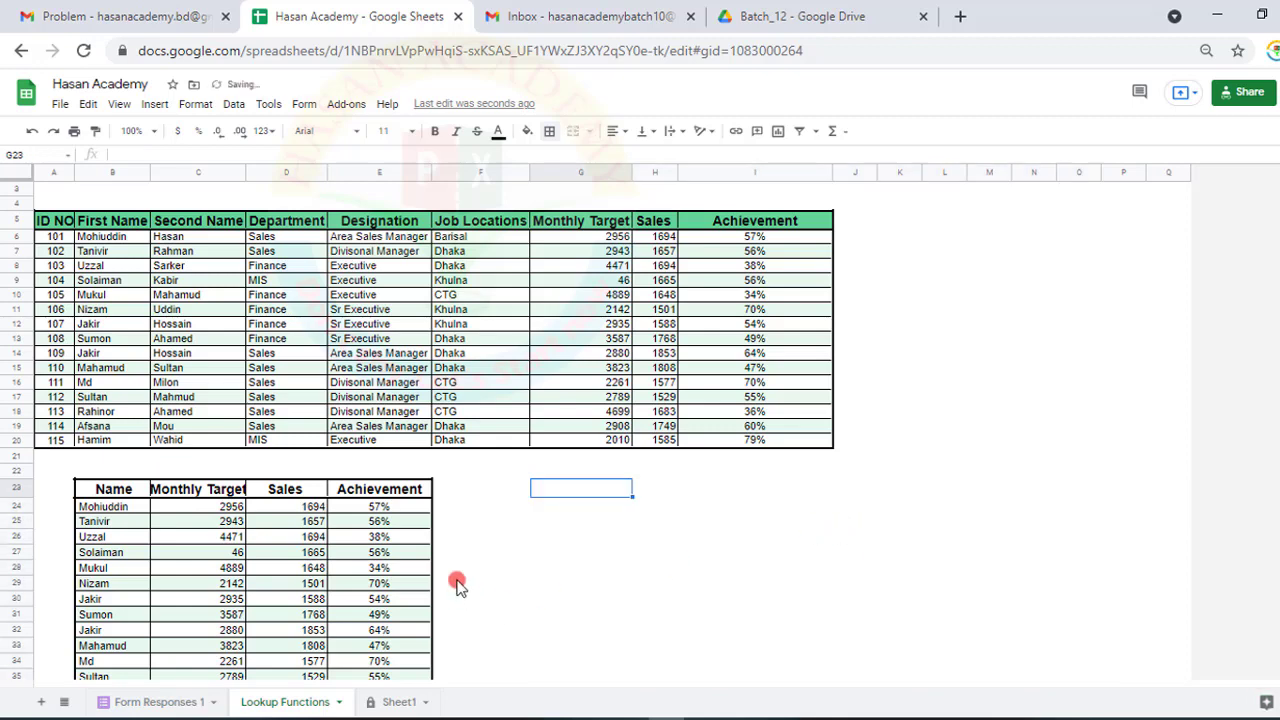
Step: Paste only the table's format at G23, switch the paste result to values only, and undo both changes
right_click(568, 487)
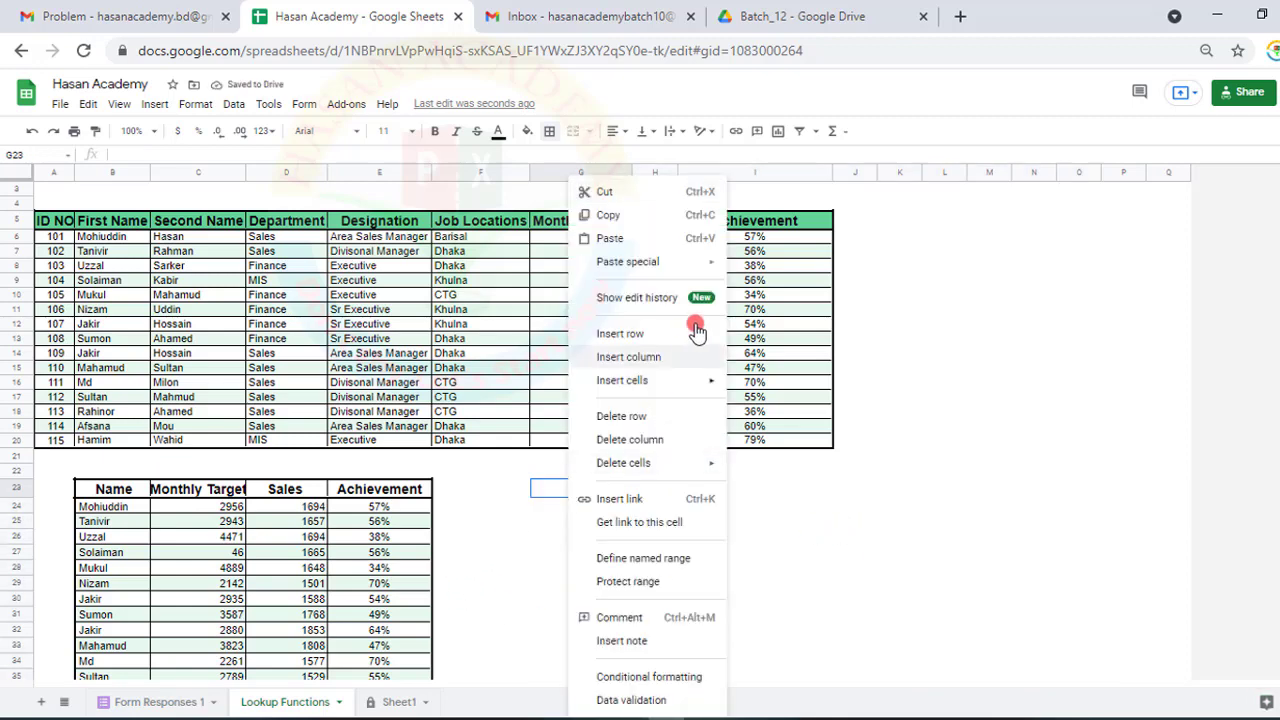
mouse_move(696, 274)
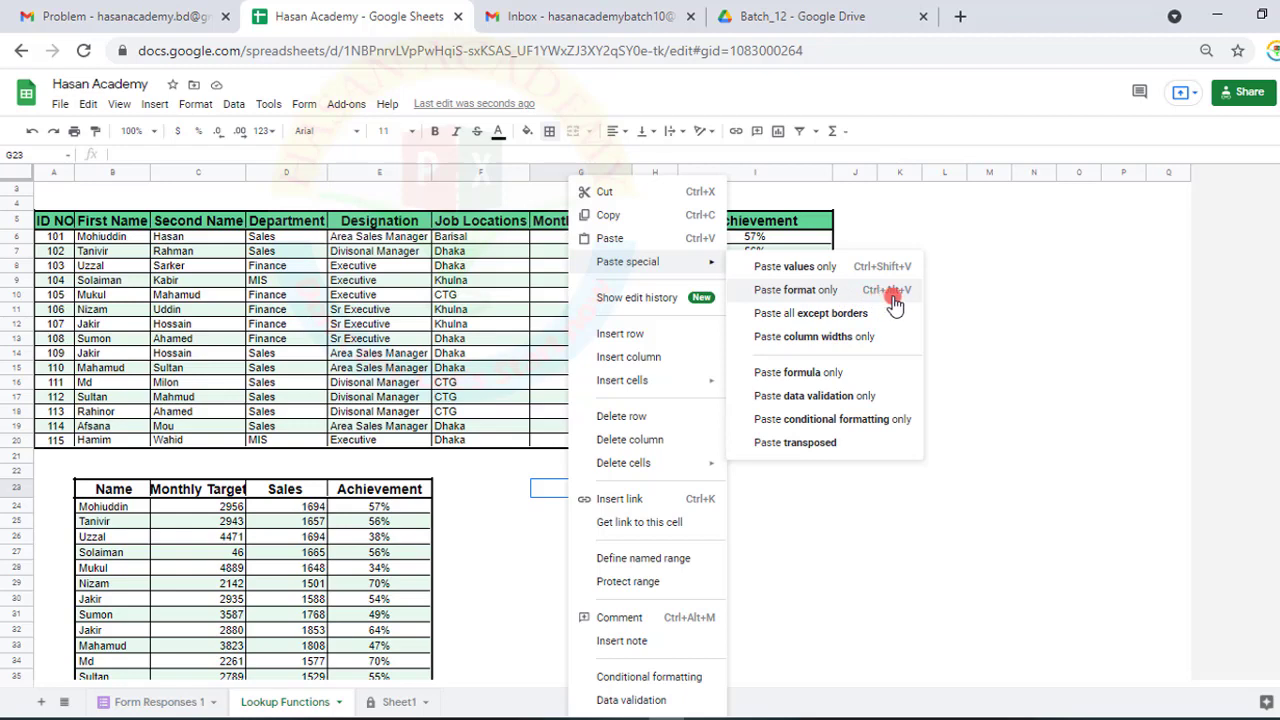
left_click(795, 292)
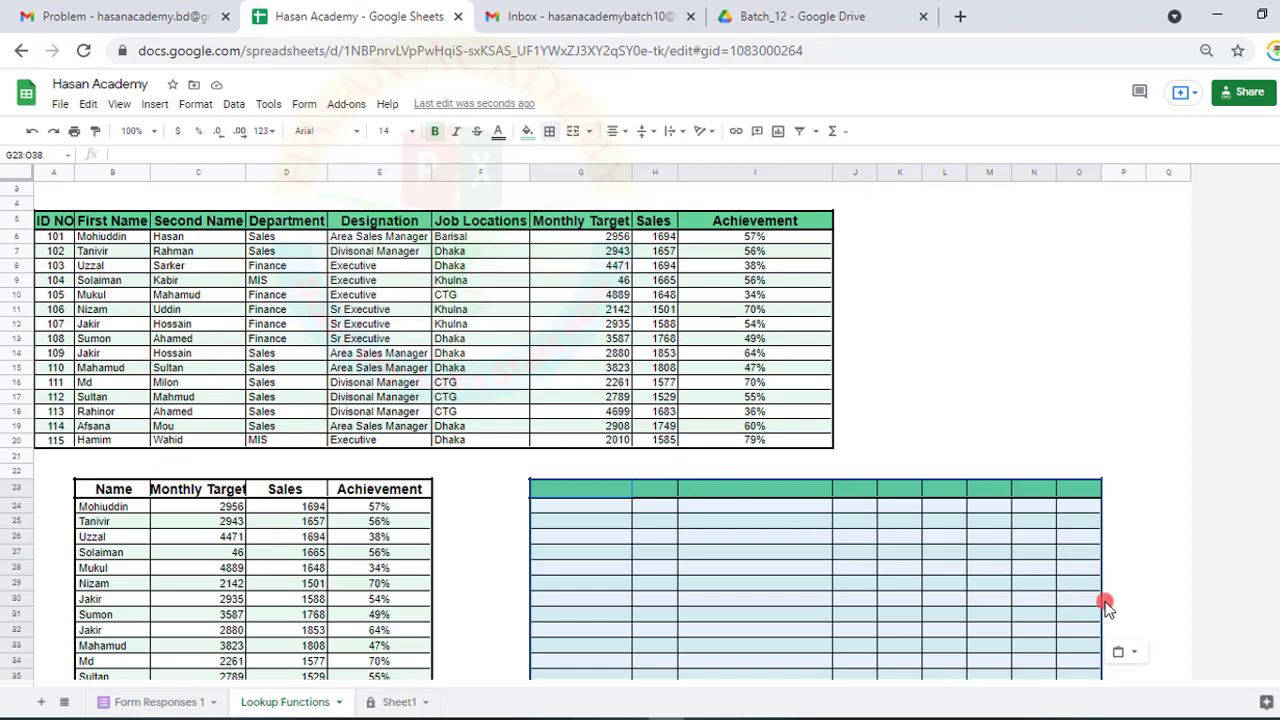
left_click(1128, 652)
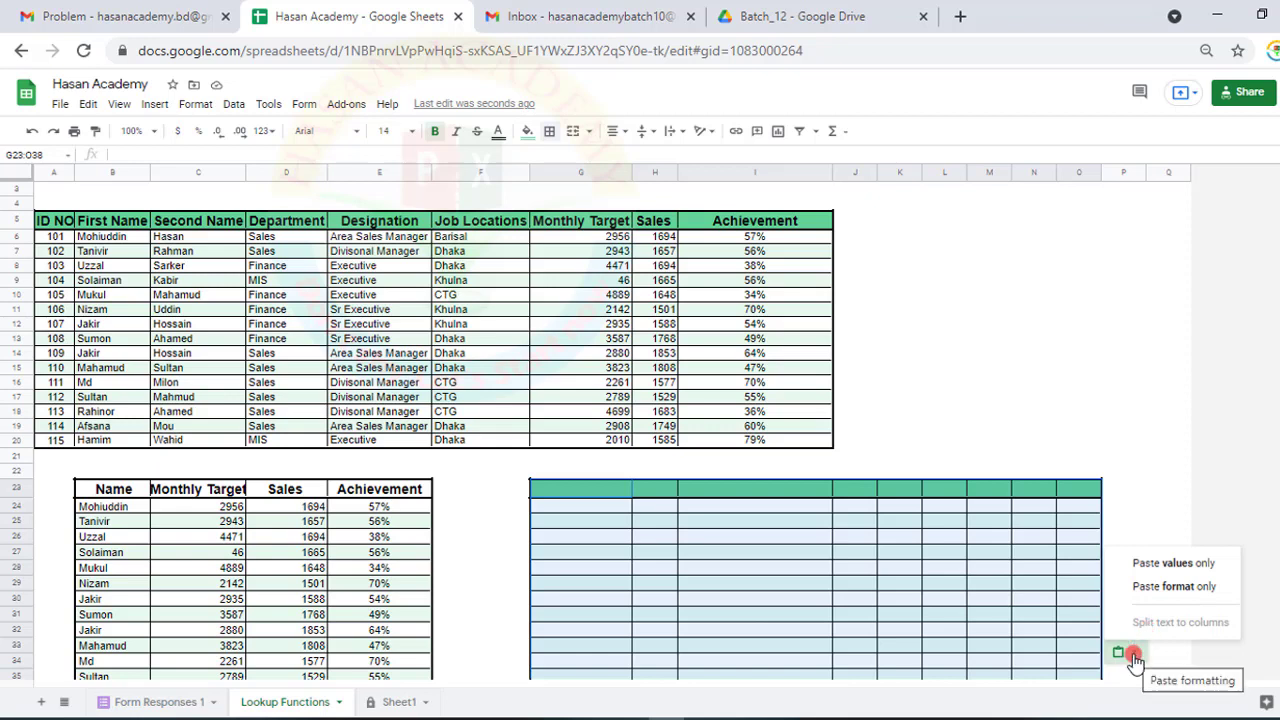
left_click(1176, 564)
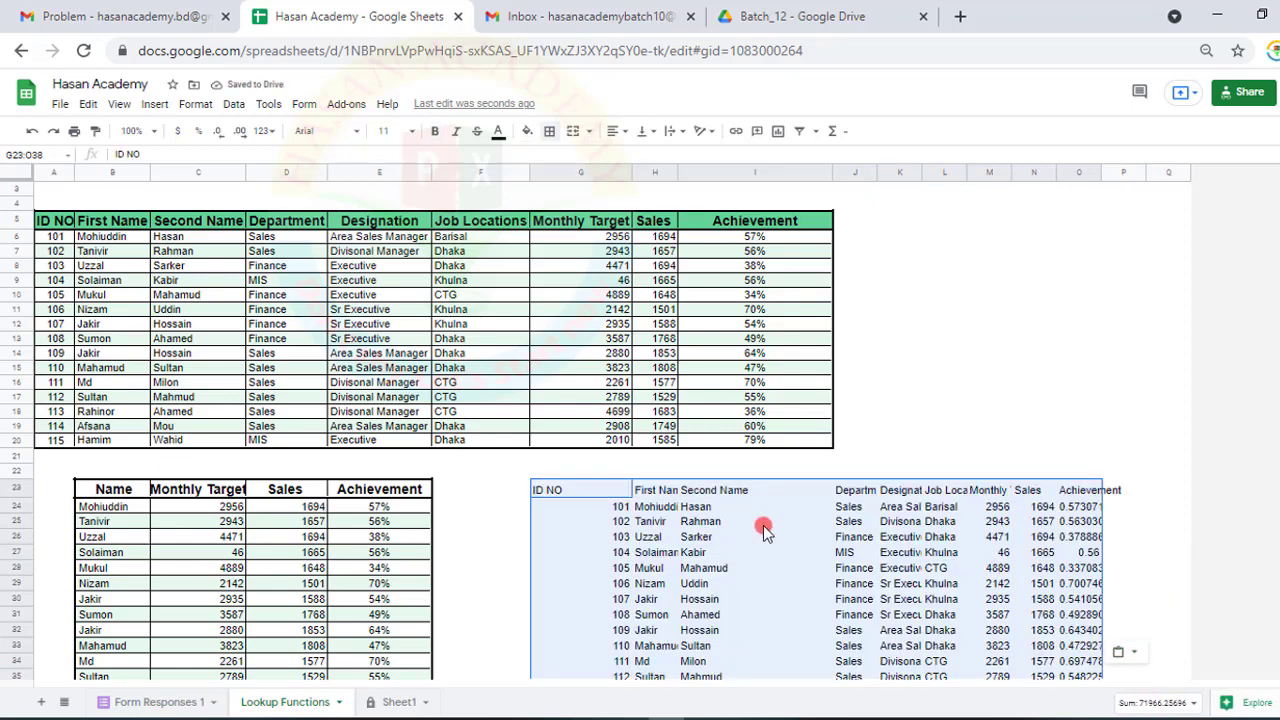
key("ctrl+z")
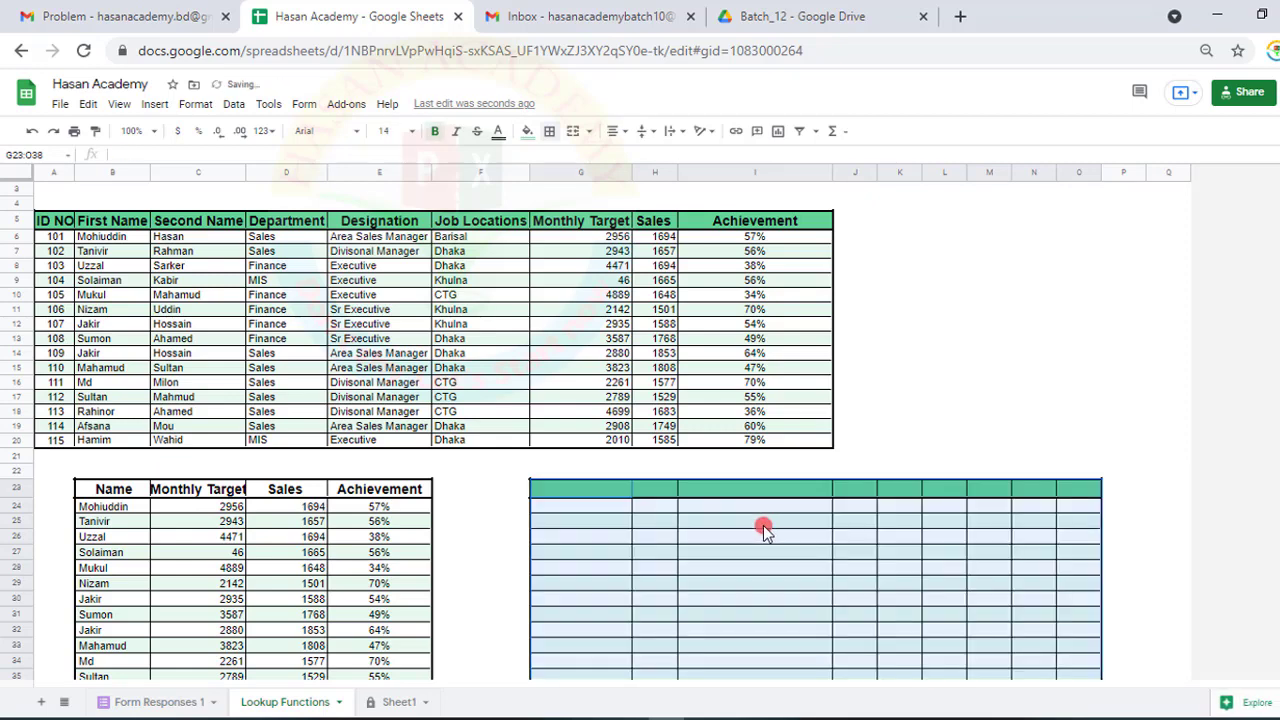
key("ctrl+z")
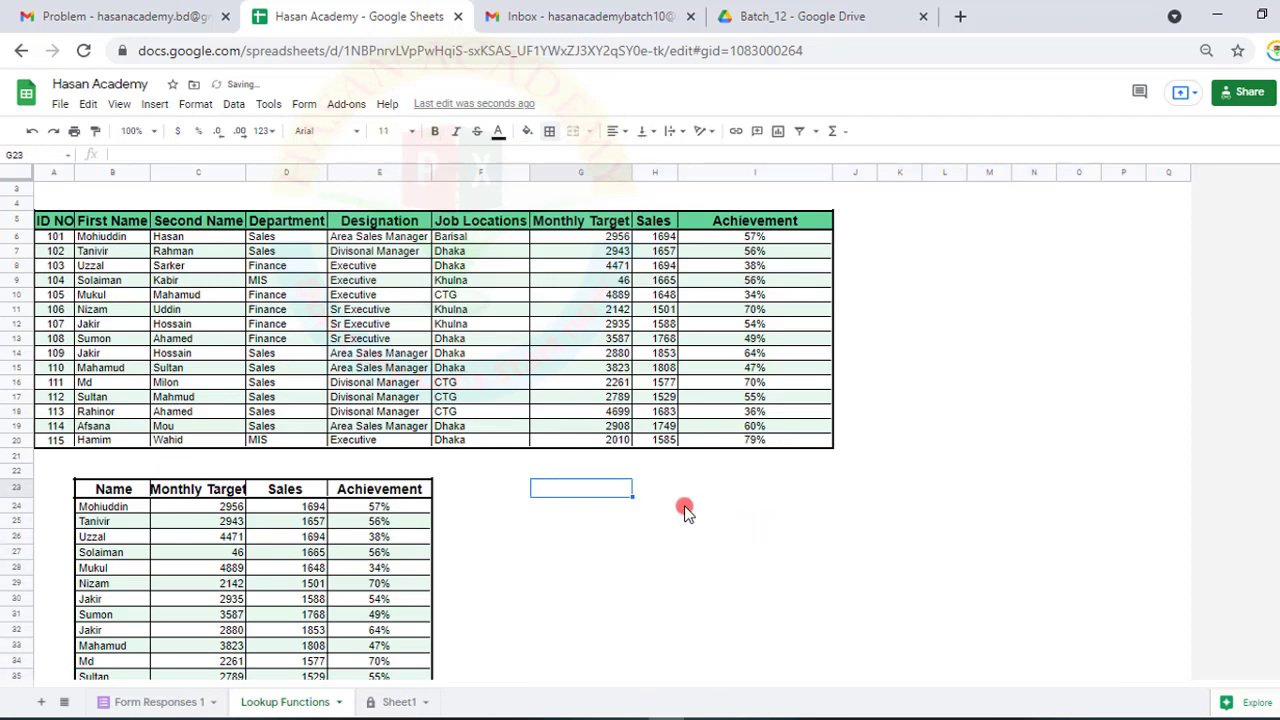
Step: Paste everything except borders from the copied table at cell G23, and undo the paste
right_click(543, 493)
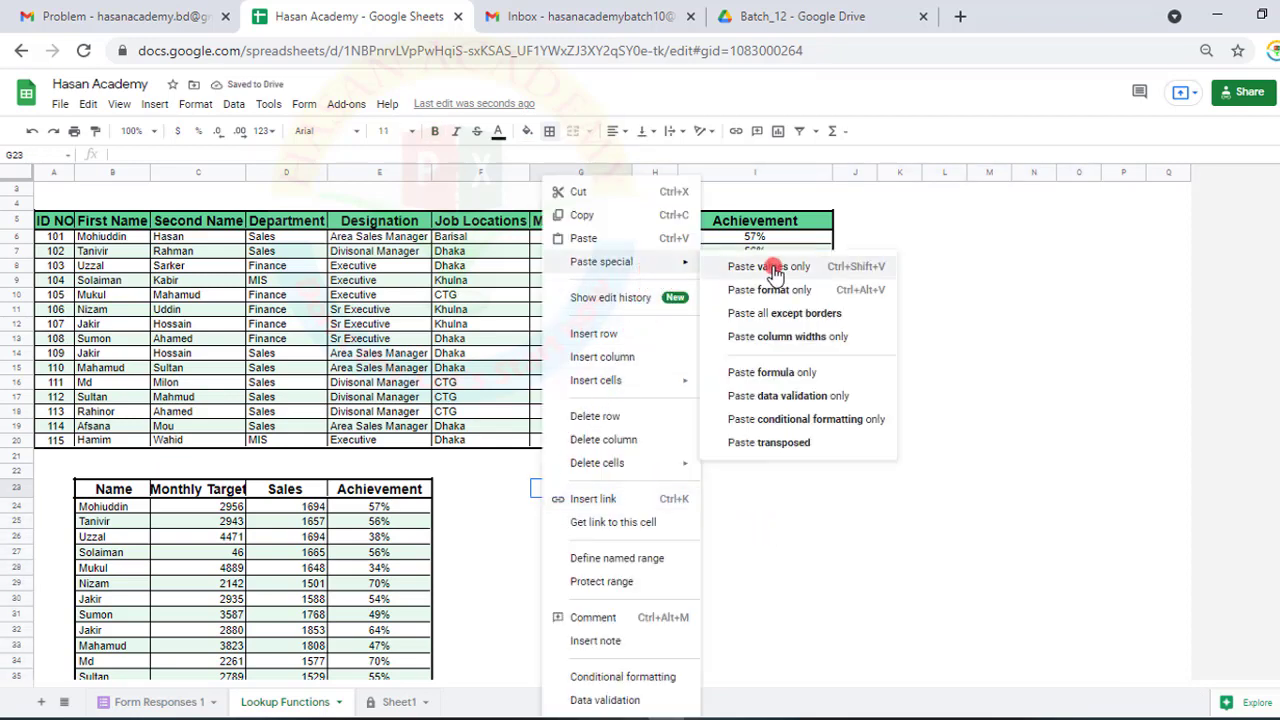
left_click(795, 318)
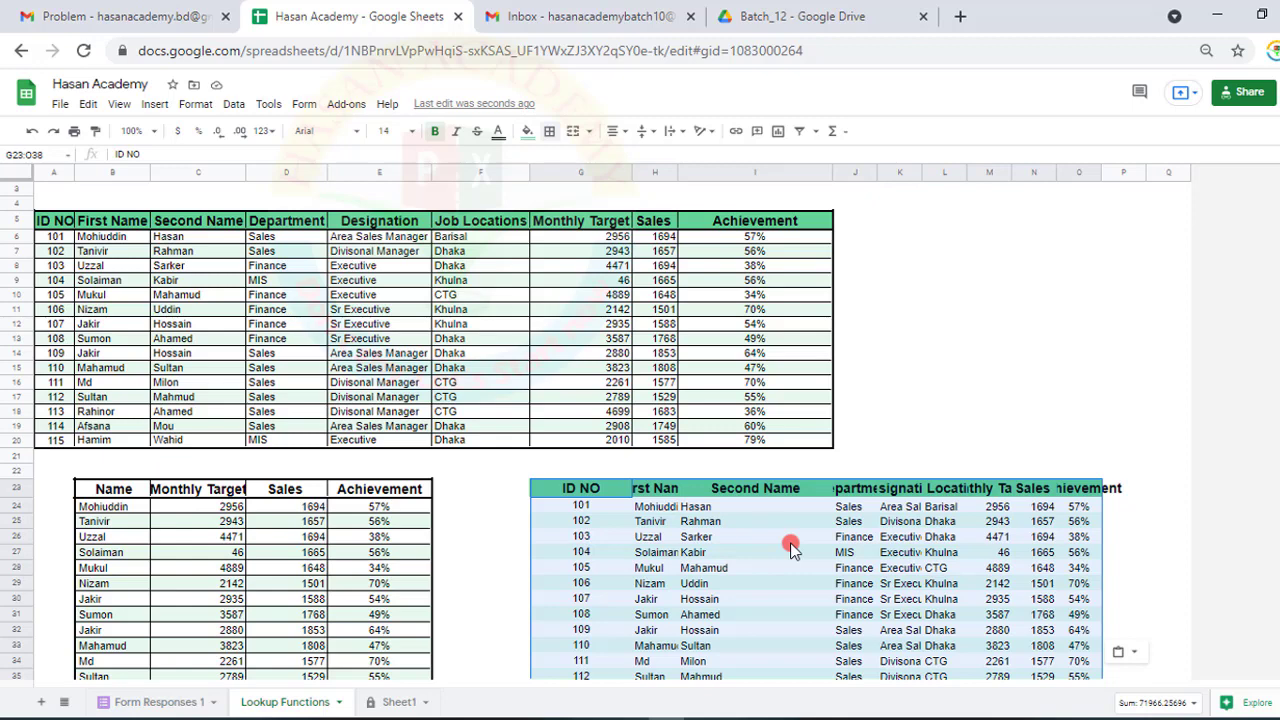
key("ctrl+z")
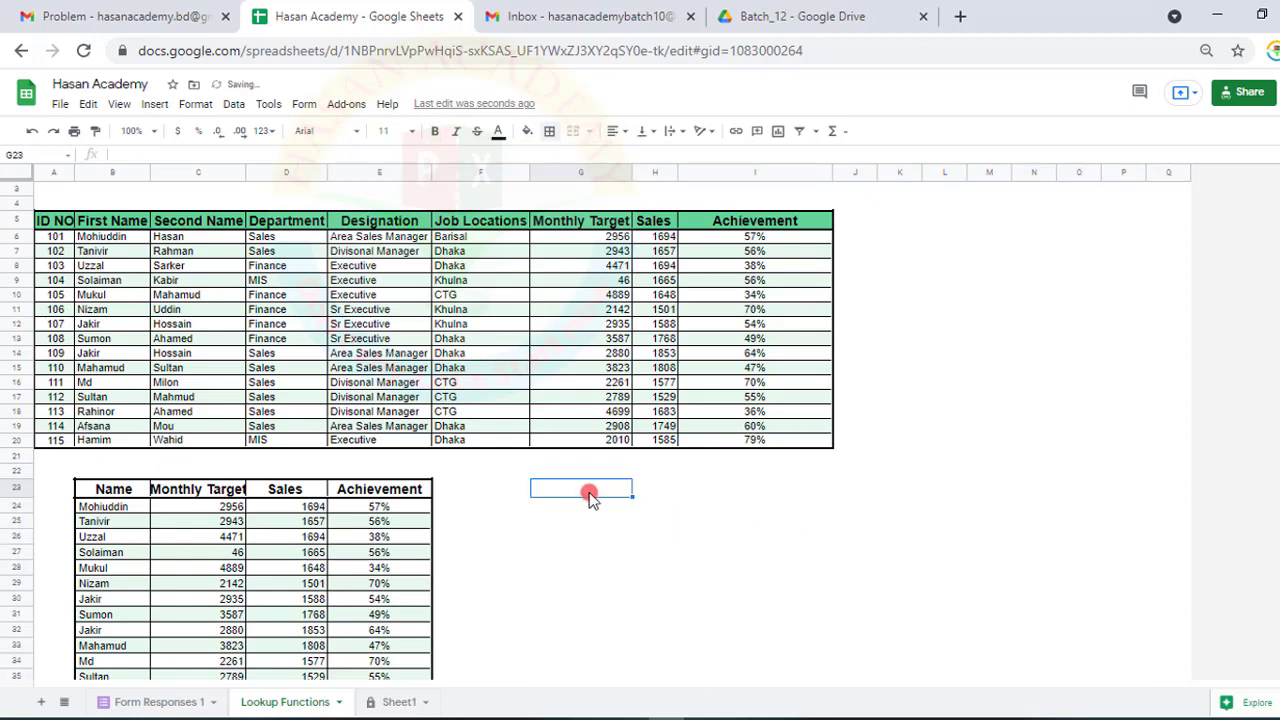
Step: Paste only the column widths of the copied table at cell G23
right_click(589, 491)
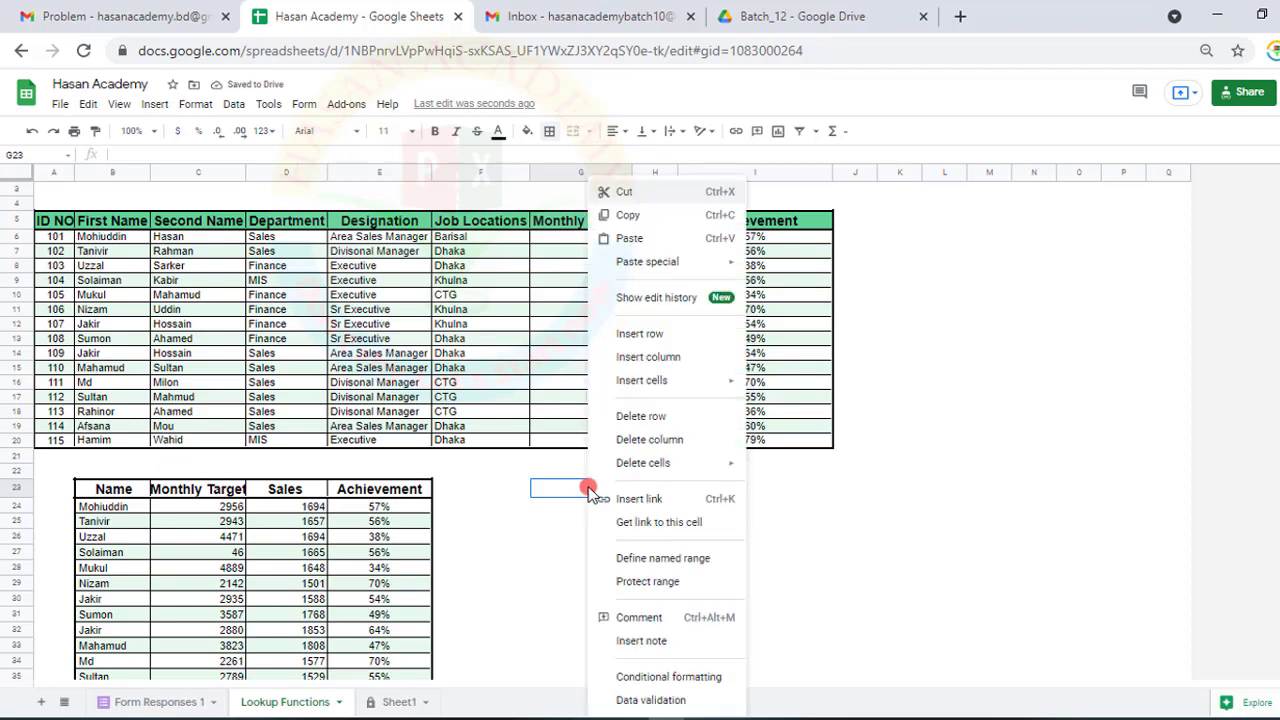
left_click(680, 262)
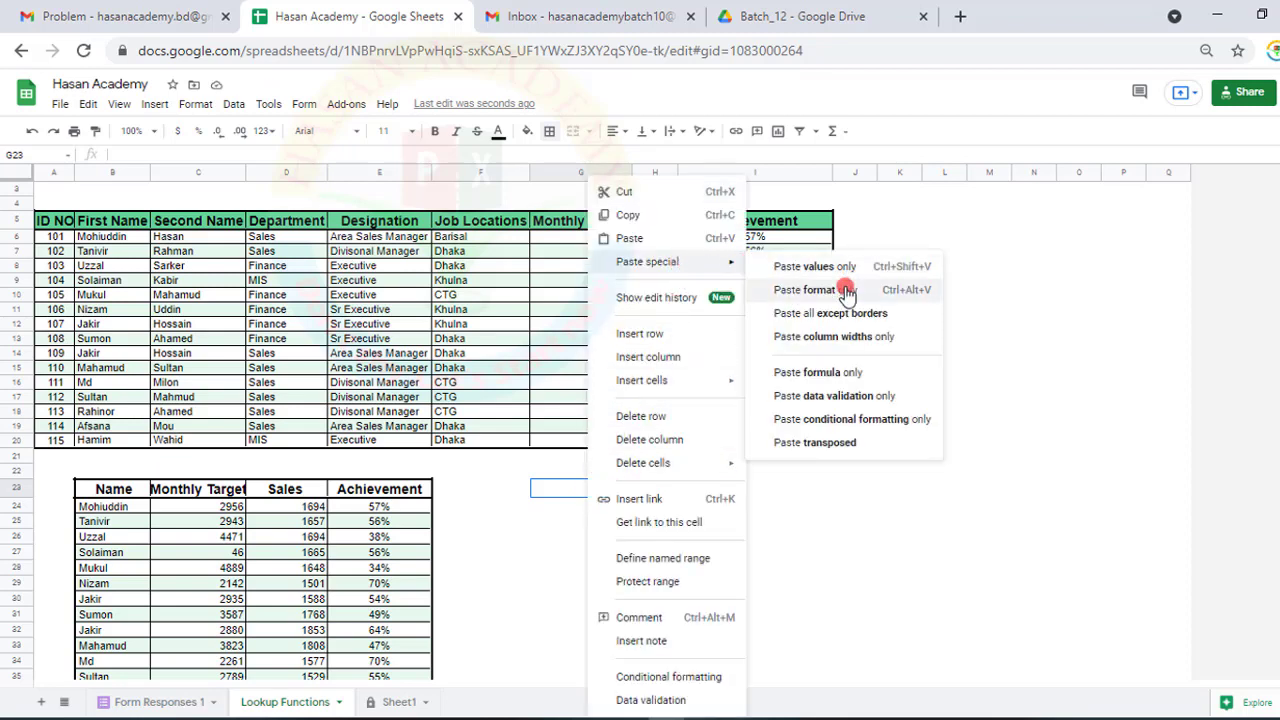
left_click(809, 337)
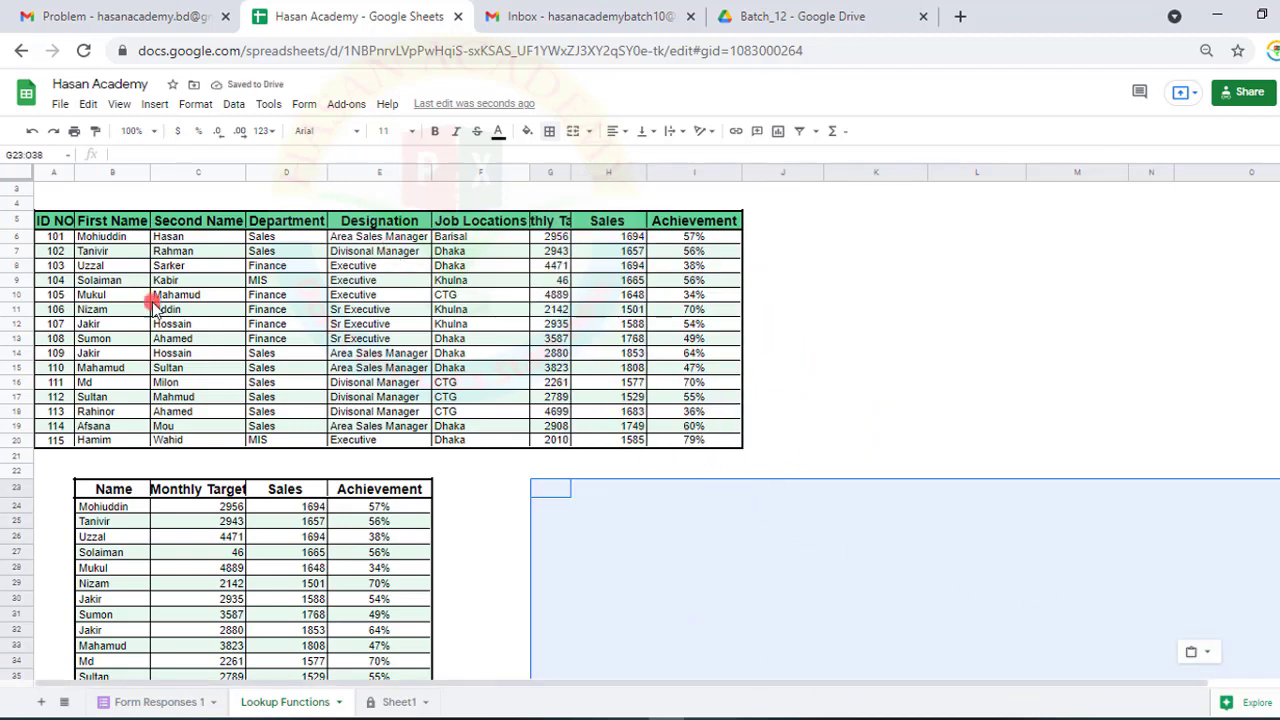
Step: Move along row 23 to examine the changed column widths, and undo the column-width paste
key("Right")
key("Right")
key("Right")
key("Right")
key("Right")
key("Right")
key("Right")
key("Right")
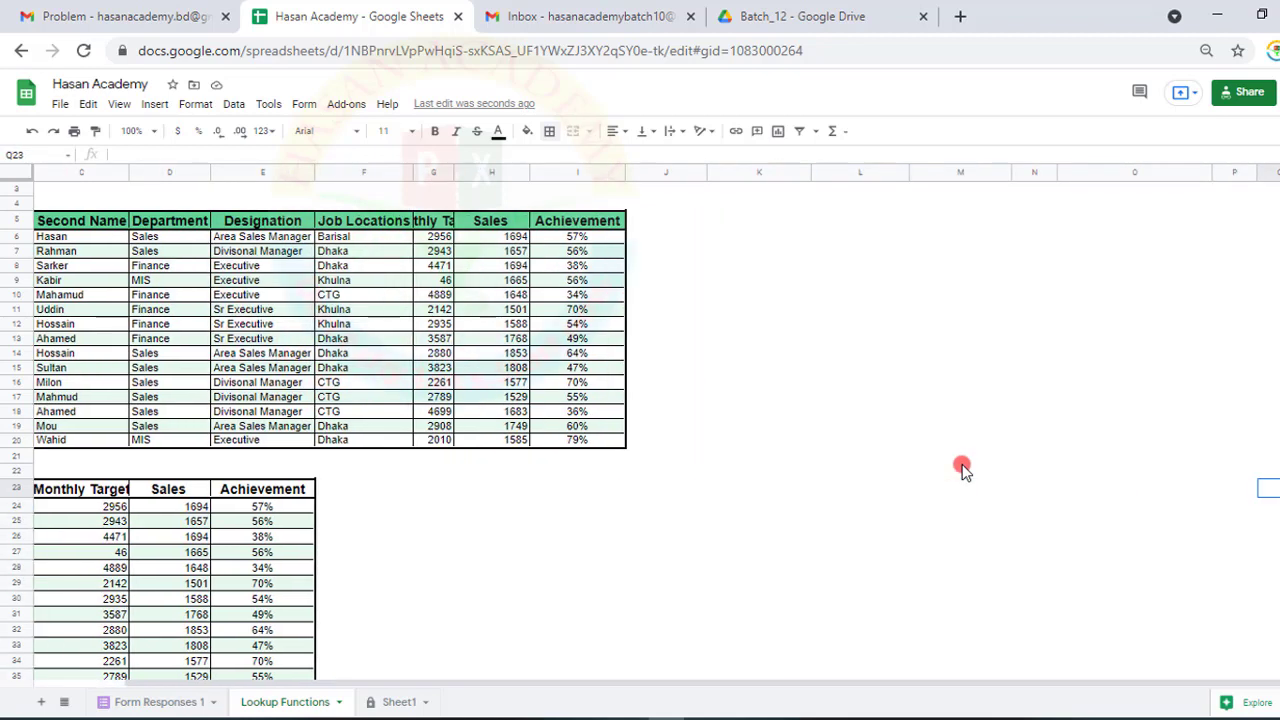
key("Left")
key("Left")
key("Left")
key("Left")
key("Left")
key("Left")
key("Left")
key("Left")
key("Left")
key("Left")
key("Left")
key("Left")
key("Left")
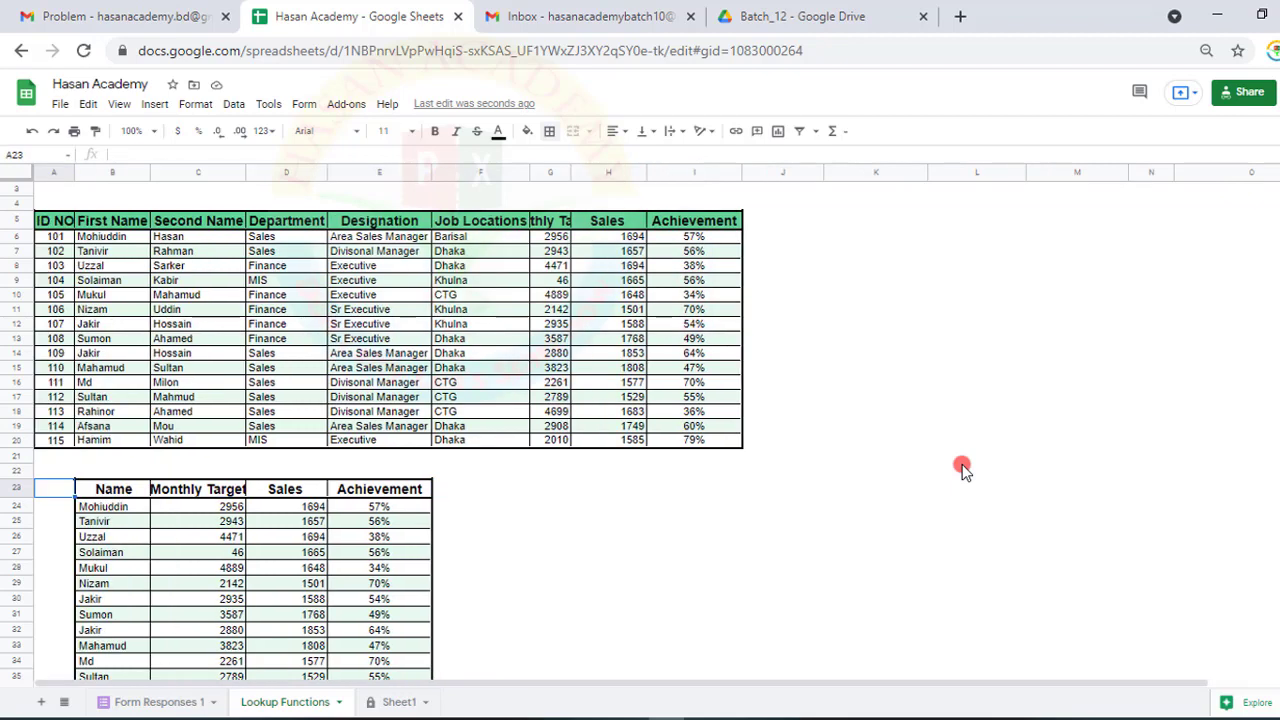
key("Right")
key("Right")
key("Right")
key("Right")
key("Right")
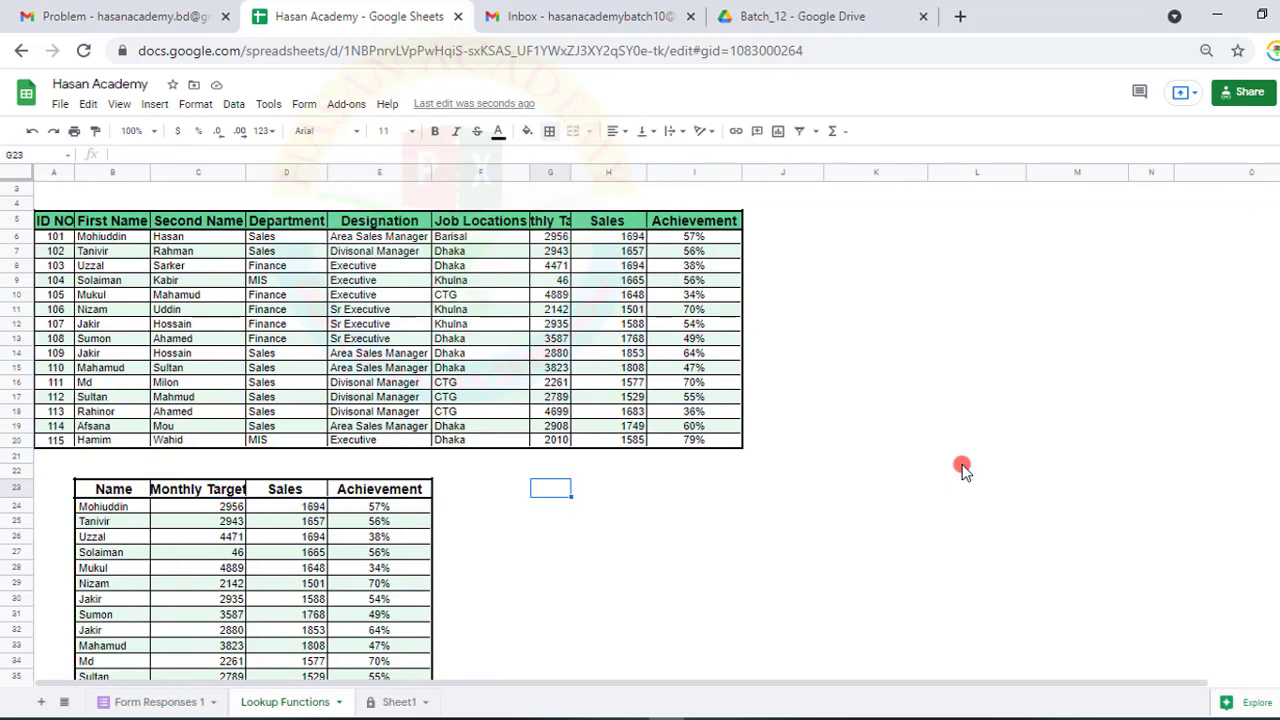
key("ctrl+z")
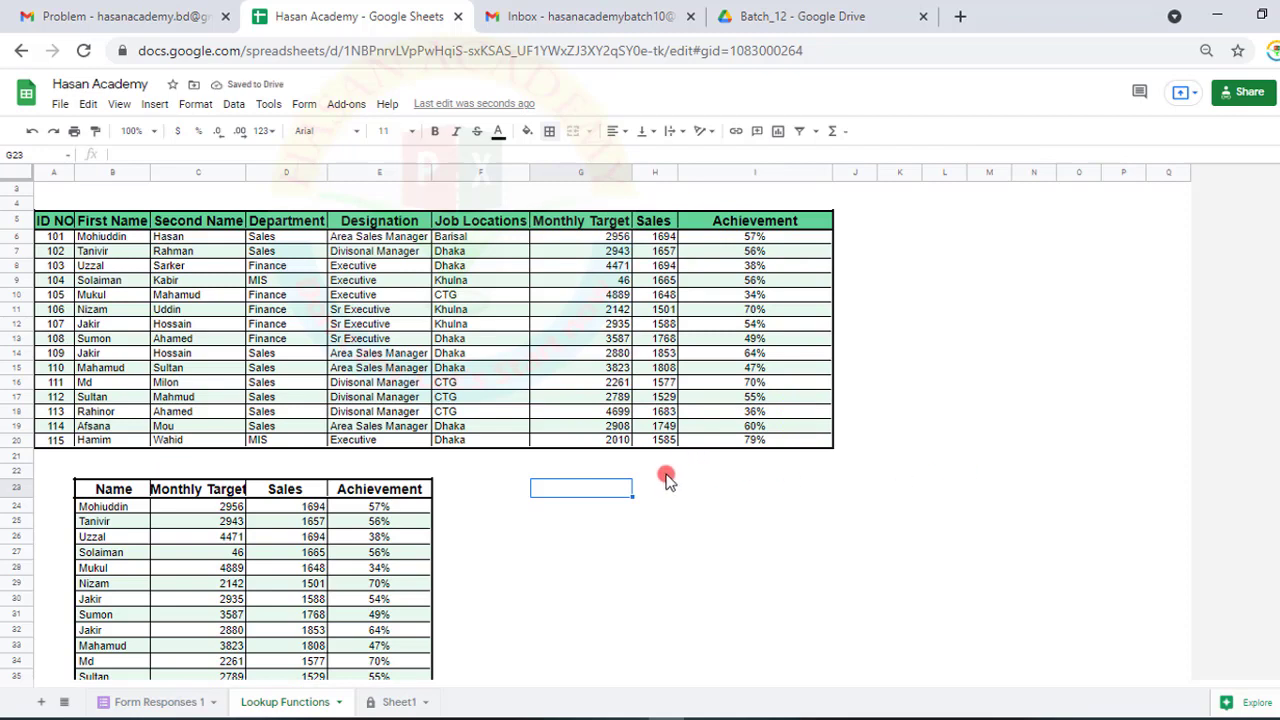
Step: Paste only the formulas of the copied table at G23, compare the Achievement formulas in O24 and I6, and undo the paste
right_click(558, 487)
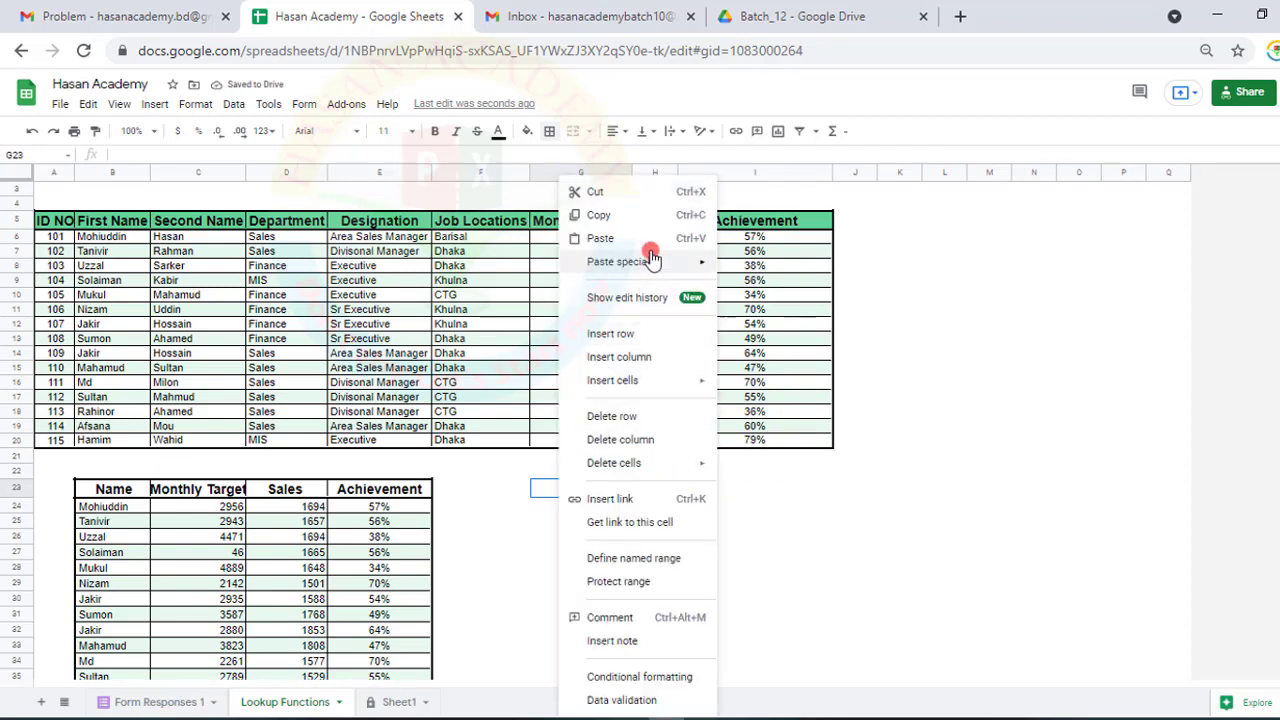
mouse_move(660, 261)
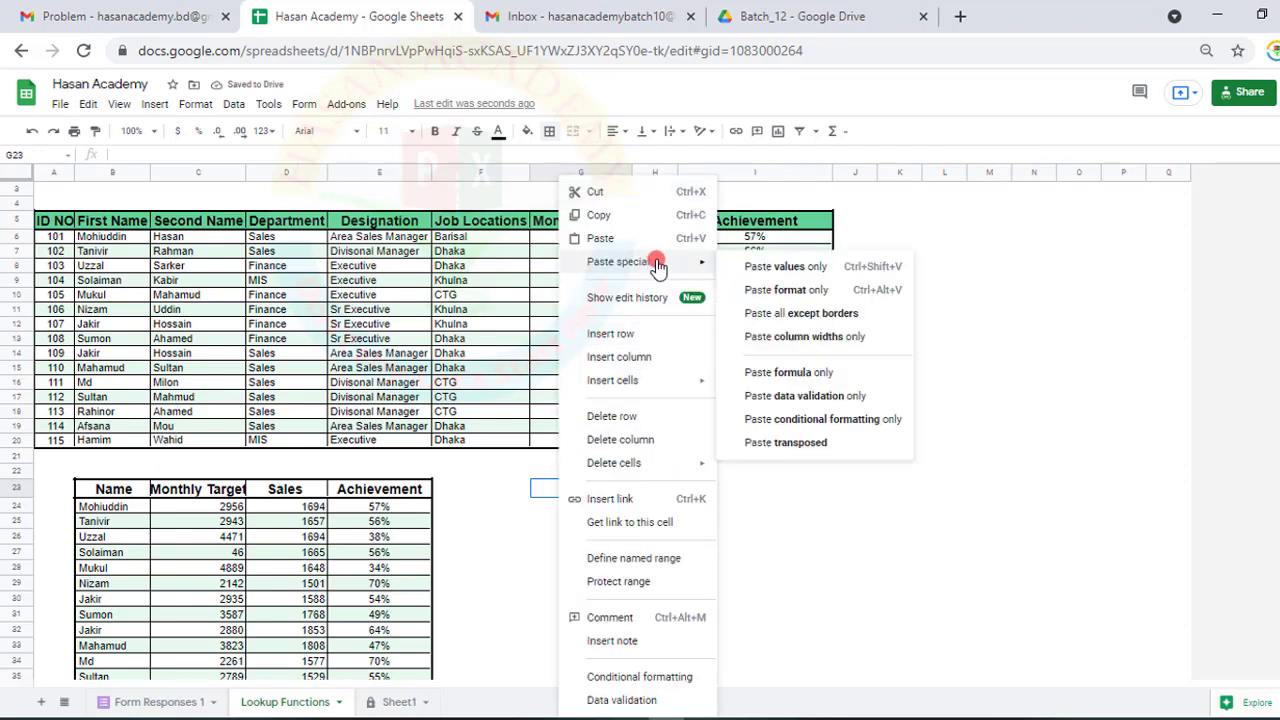
left_click(790, 374)
left_click(897, 567)
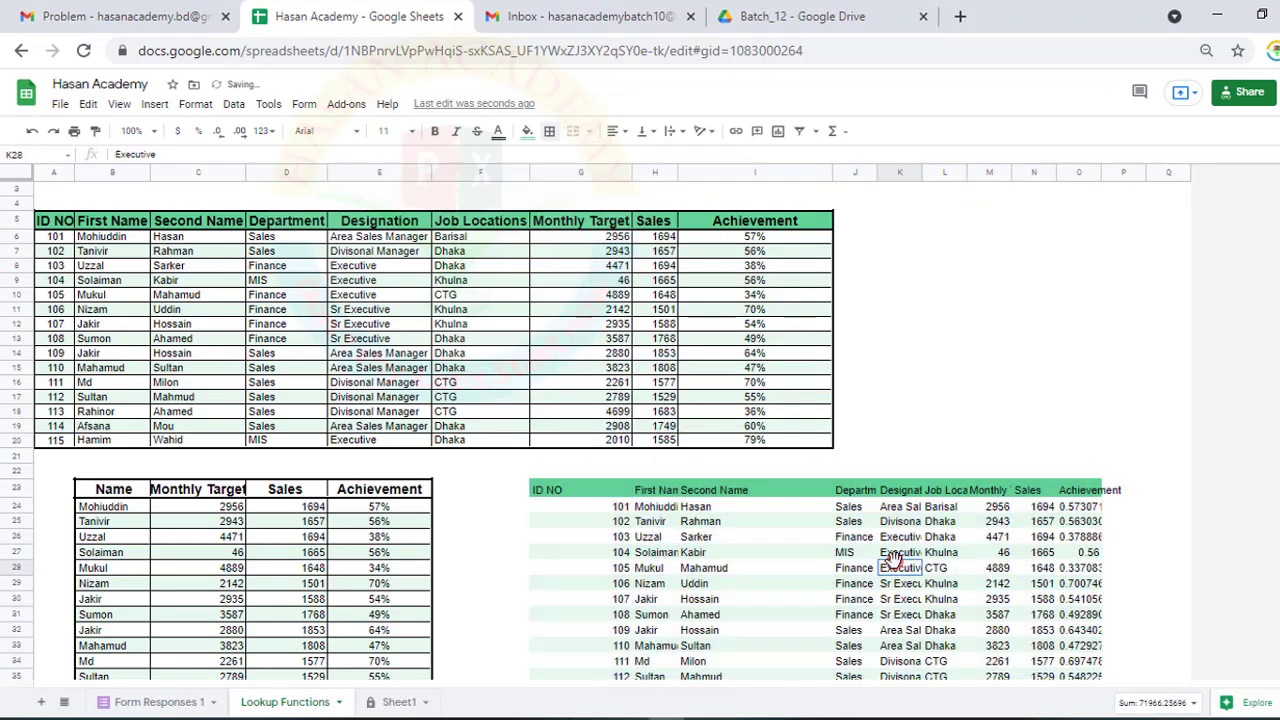
left_click(1083, 507)
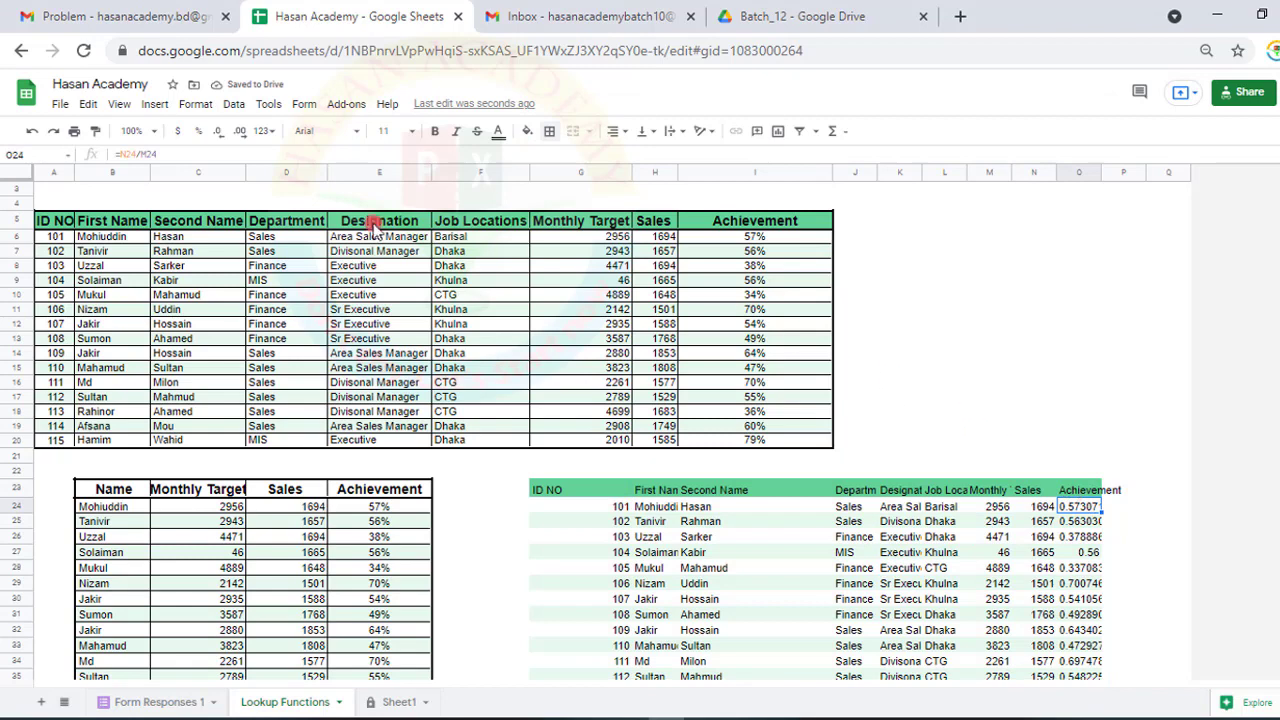
left_click(755, 238)
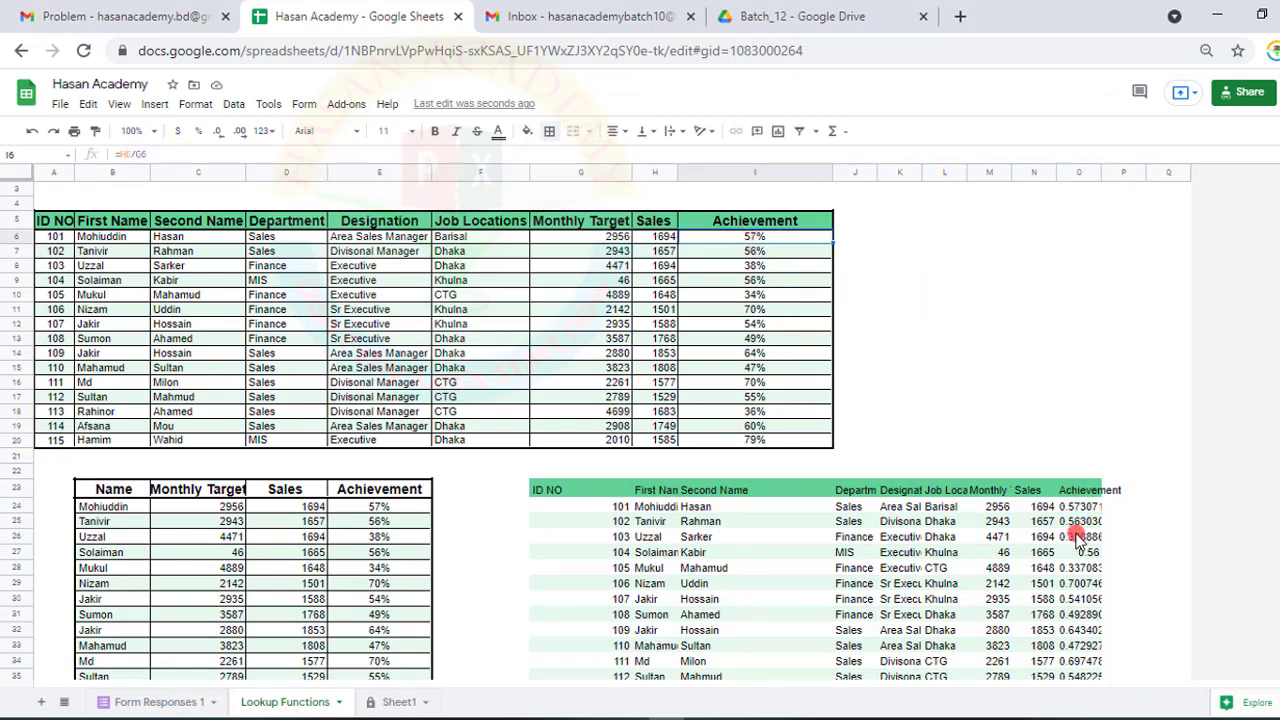
key("ctrl+z")
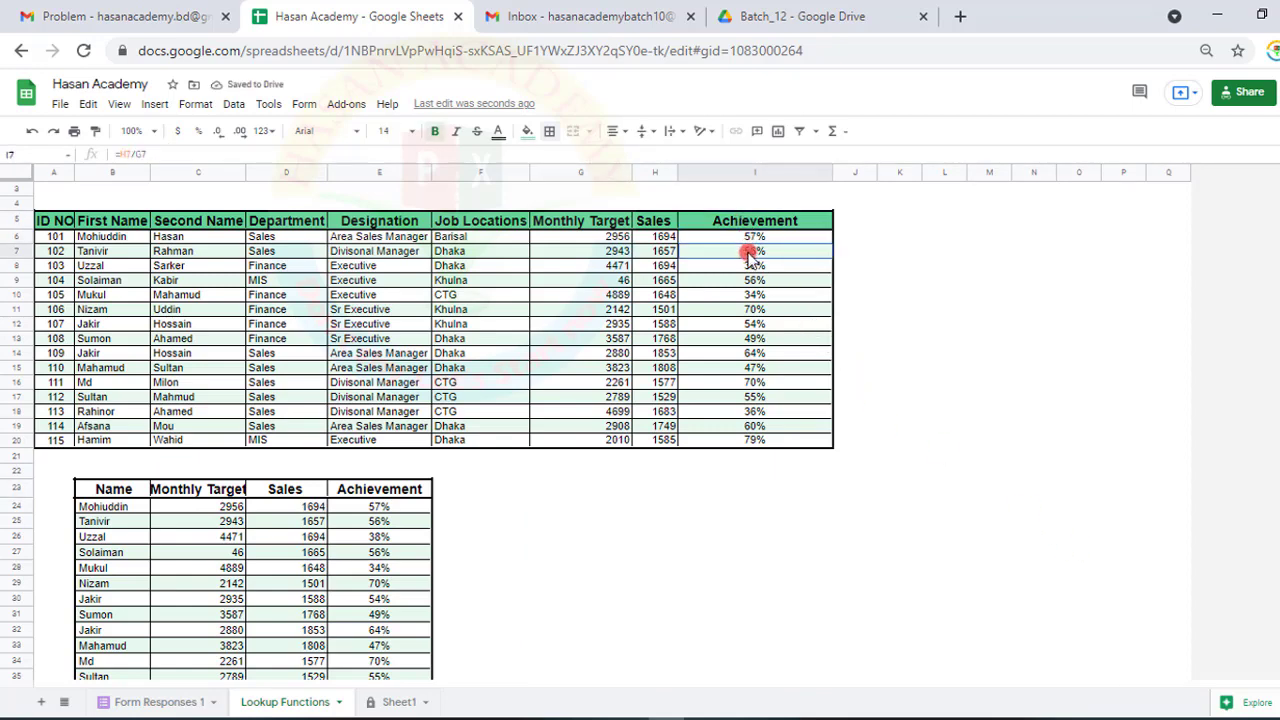
Step: Copy the Achievement percentages in range I6:I20
left_click_drag(745, 238, 764, 443)
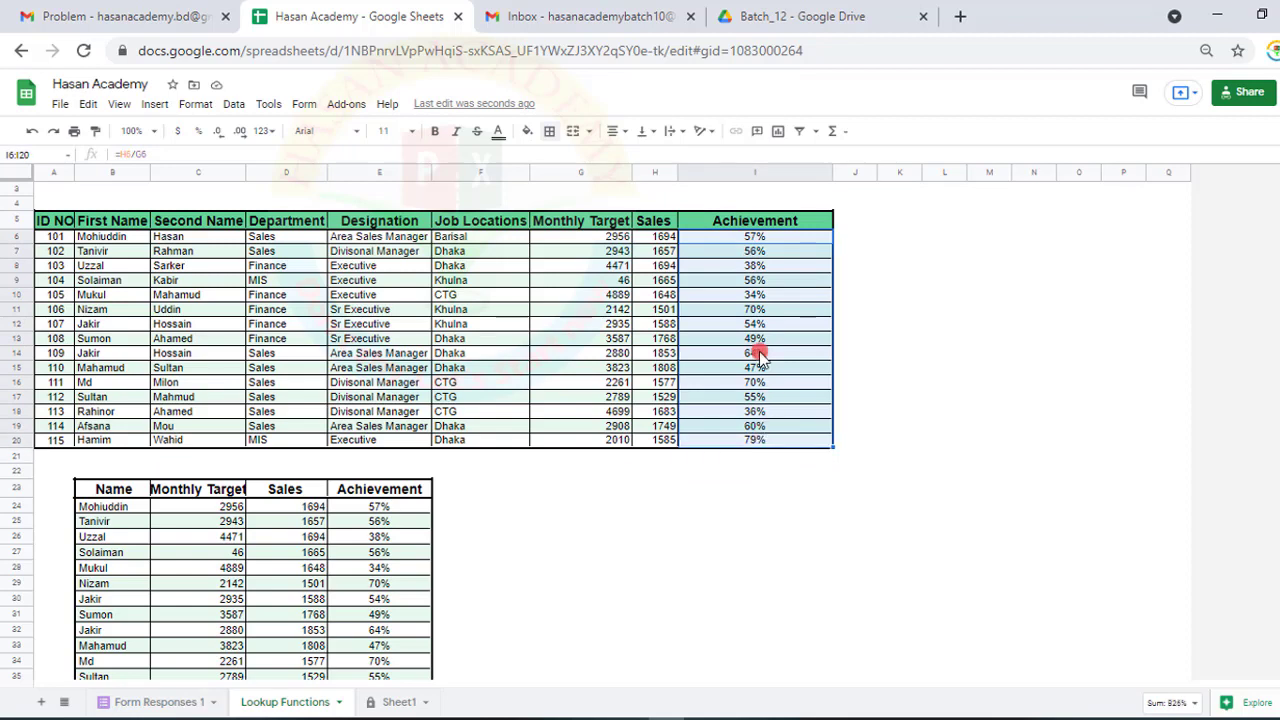
right_click(758, 355)
left_click(806, 230)
Step: Paste only the formulas of the copied Achievement cells starting at K5
left_click(912, 224)
right_click(912, 226)
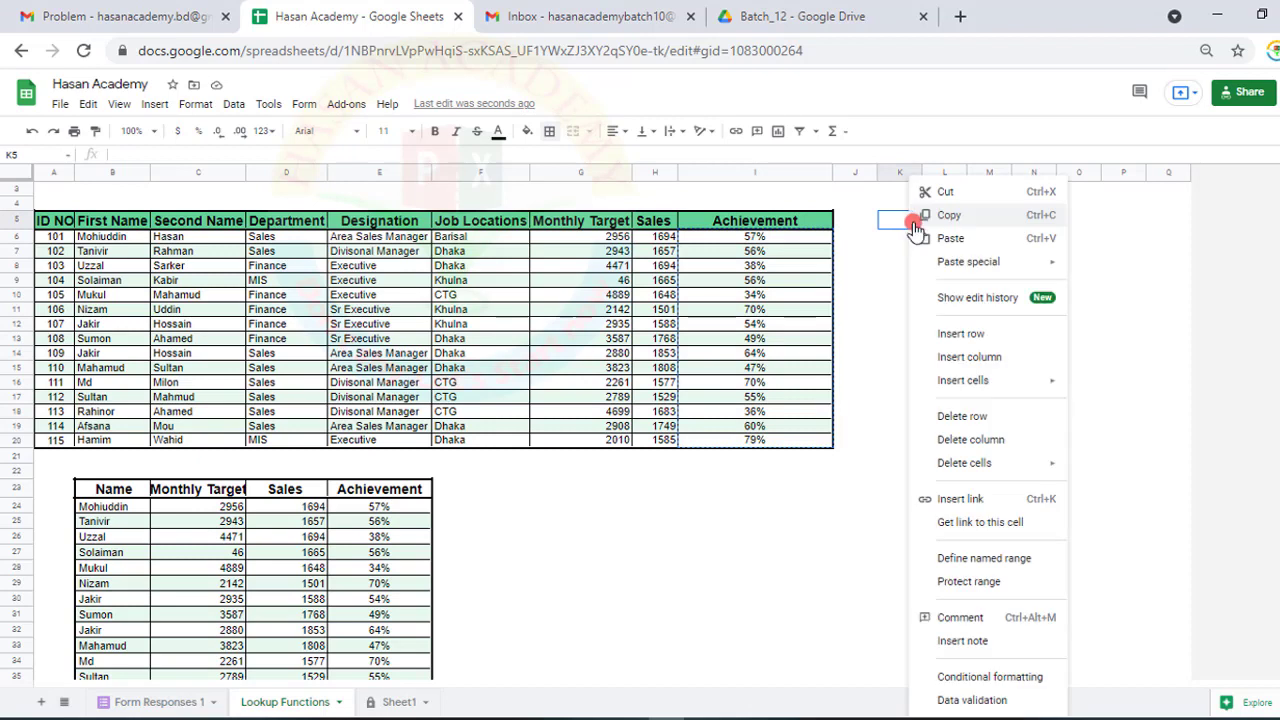
mouse_move(972, 263)
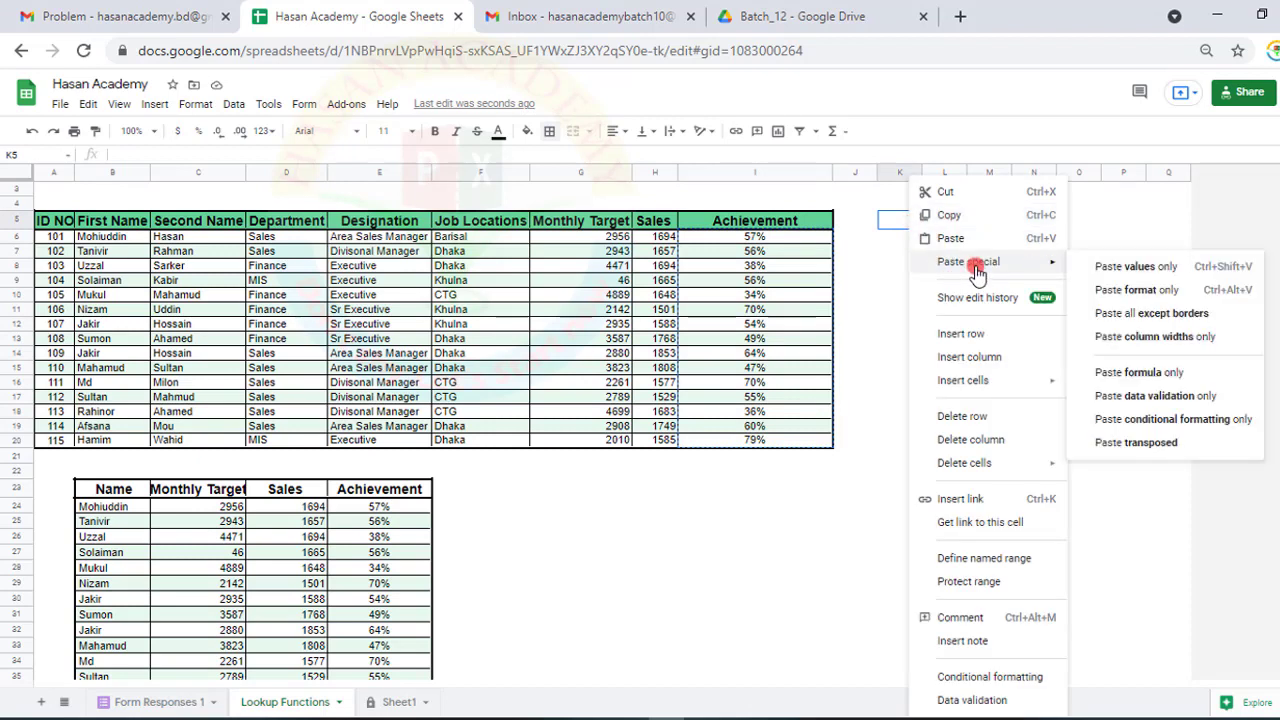
left_click(1150, 380)
left_click(1020, 354)
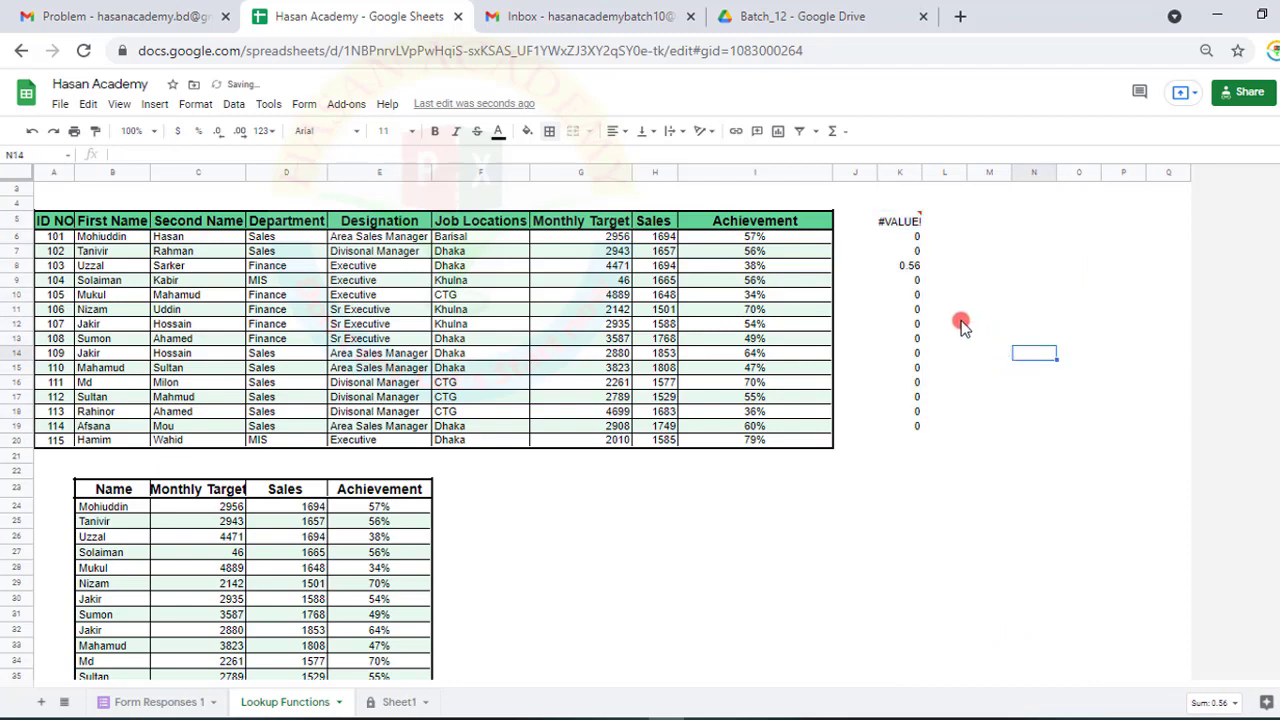
Step: Compare the pasted formulas in K5 and K6 with the original formula in I6, and undo the formula paste
left_click(905, 238)
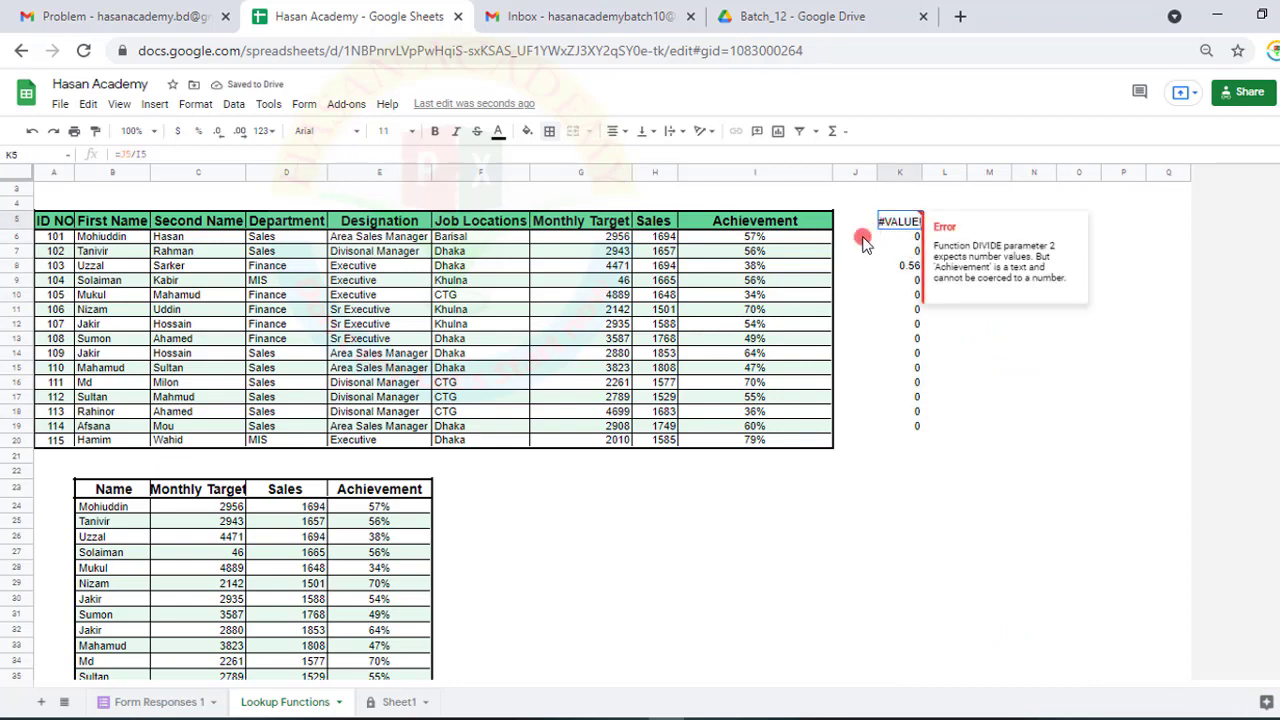
left_click(754, 238)
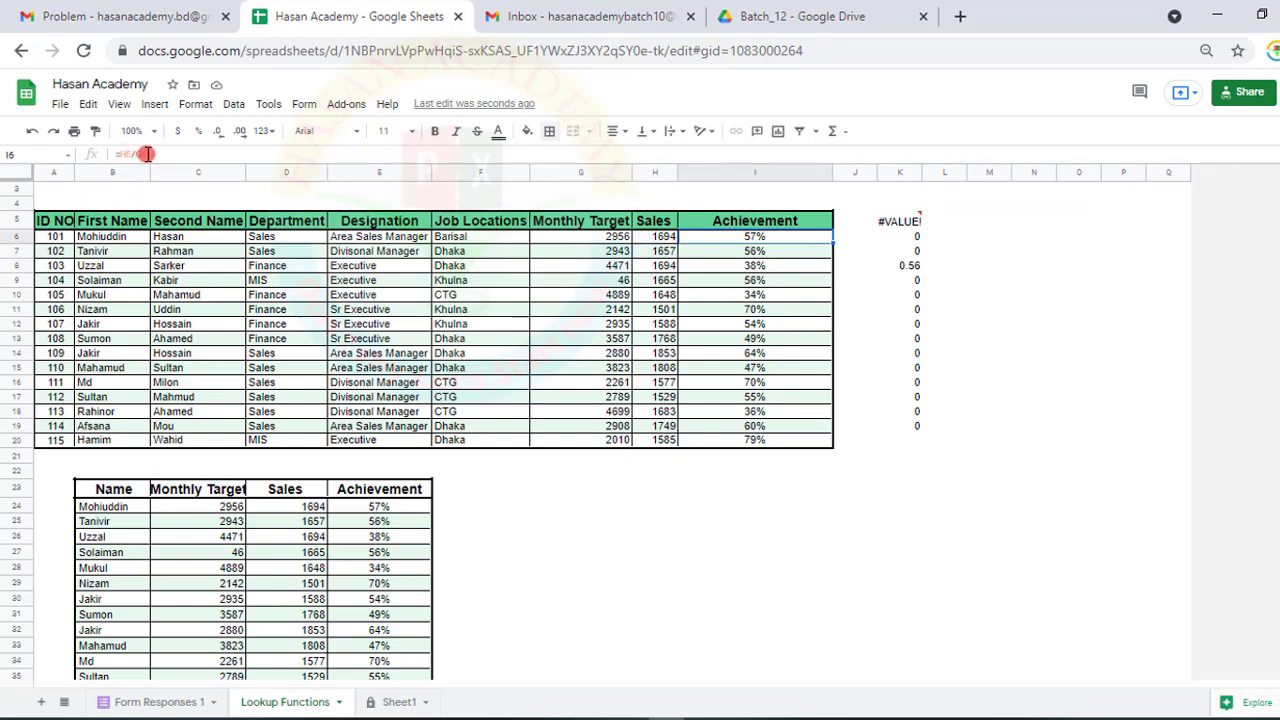
left_click(911, 241)
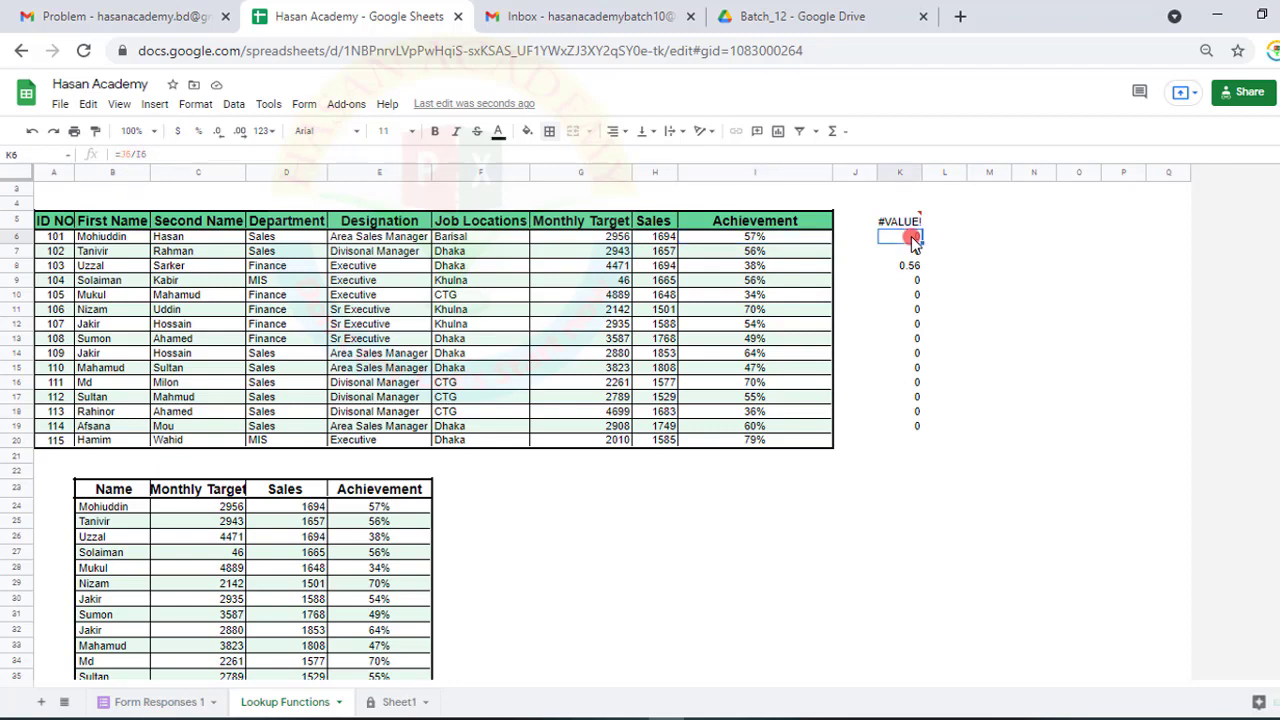
left_click(146, 157)
key("ctrl+z")
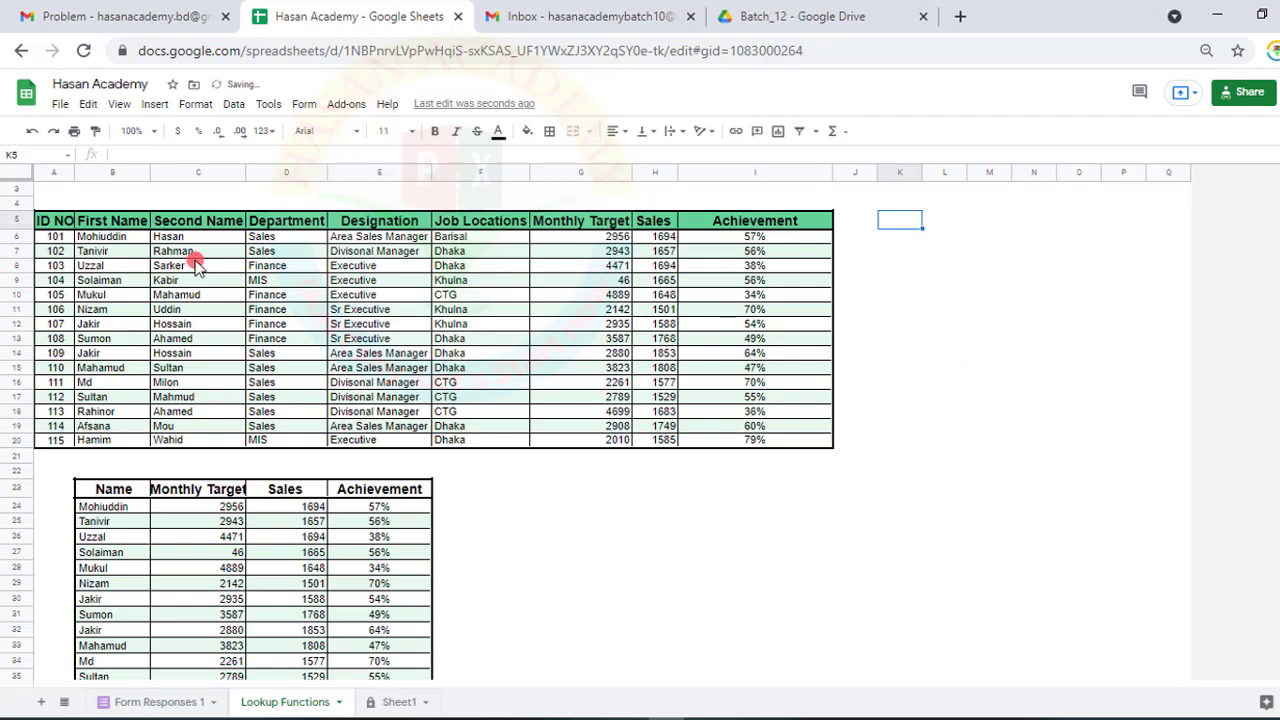
Step: Copy the whole employee table in range A5:I20
left_click(55, 224)
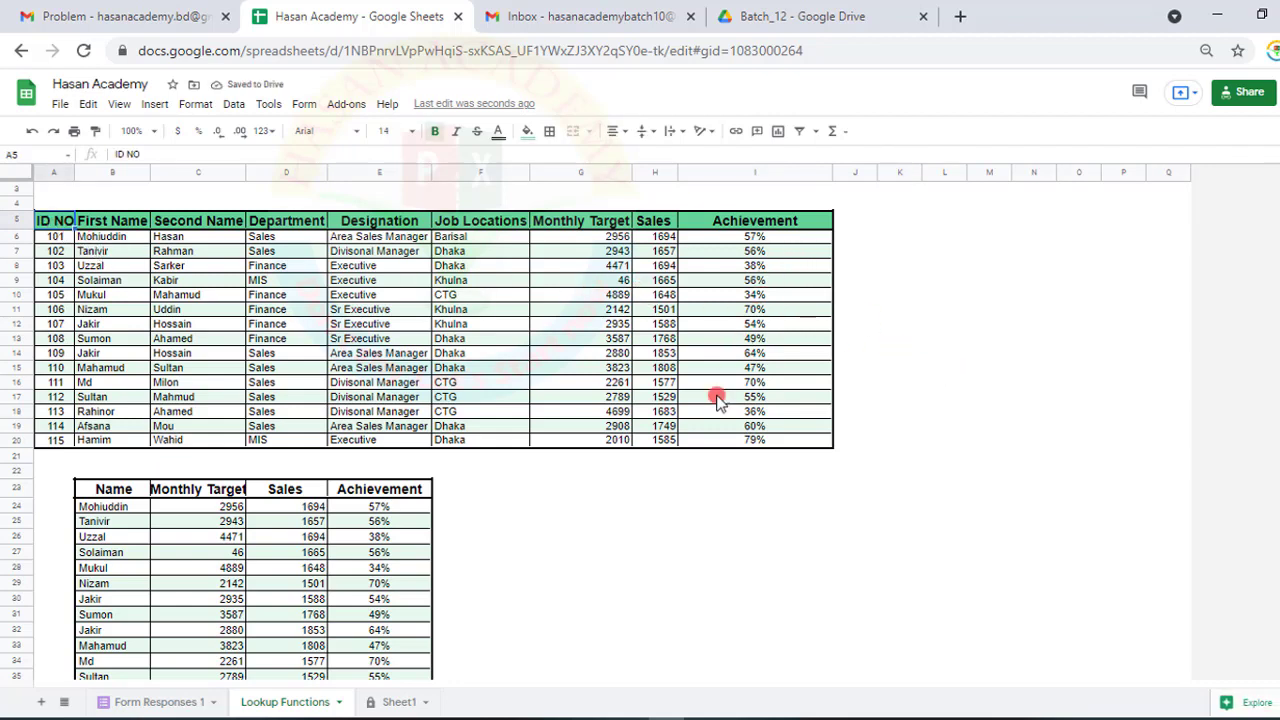
left_click_drag(52, 221, 774, 429)
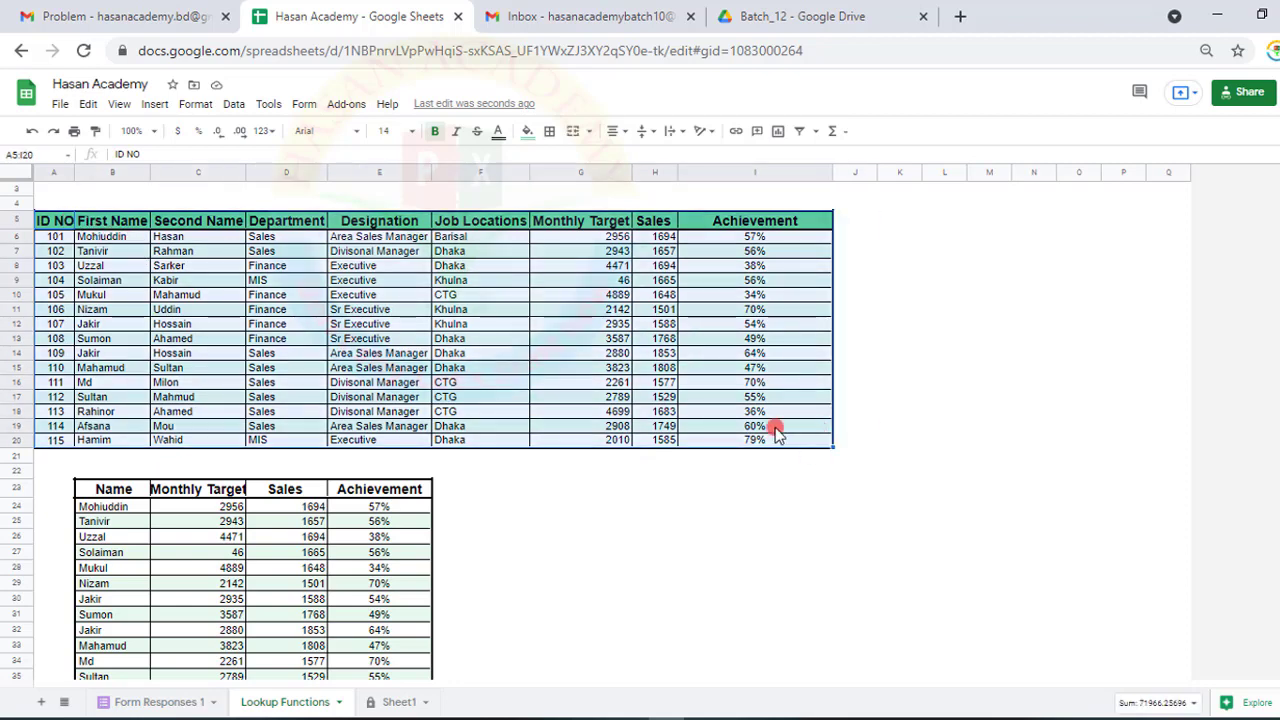
right_click(574, 346)
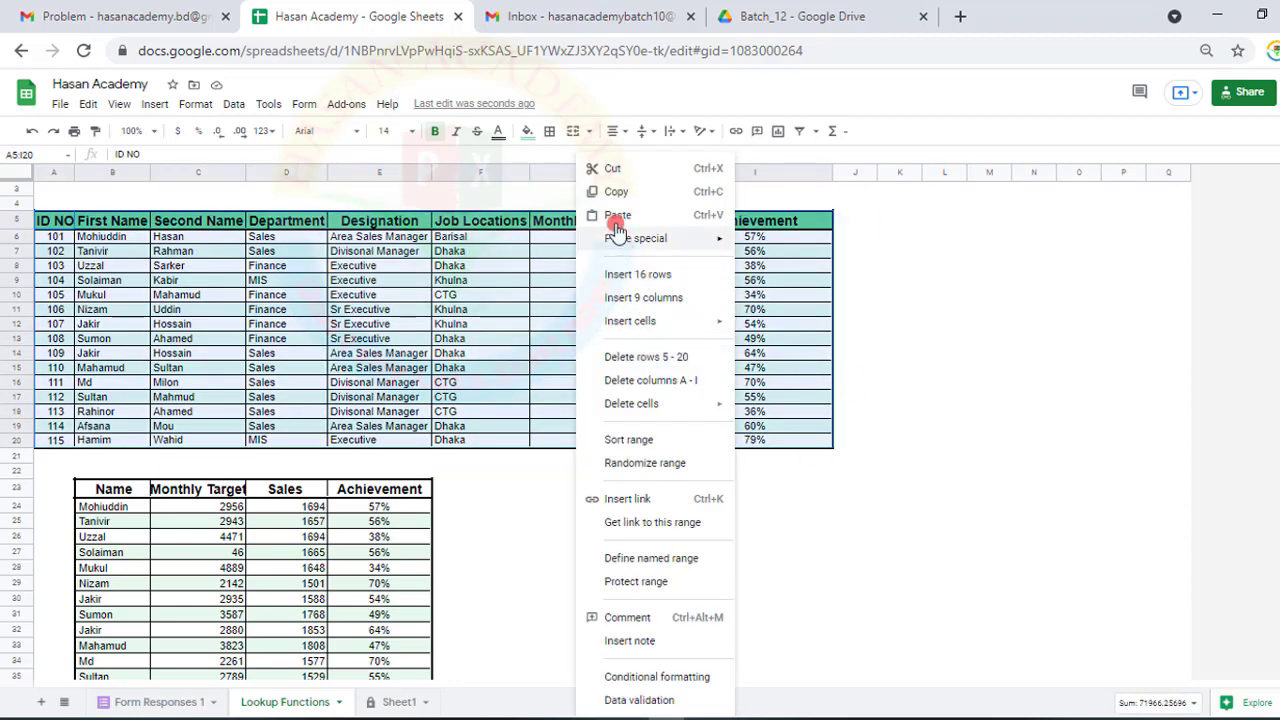
left_click(614, 192)
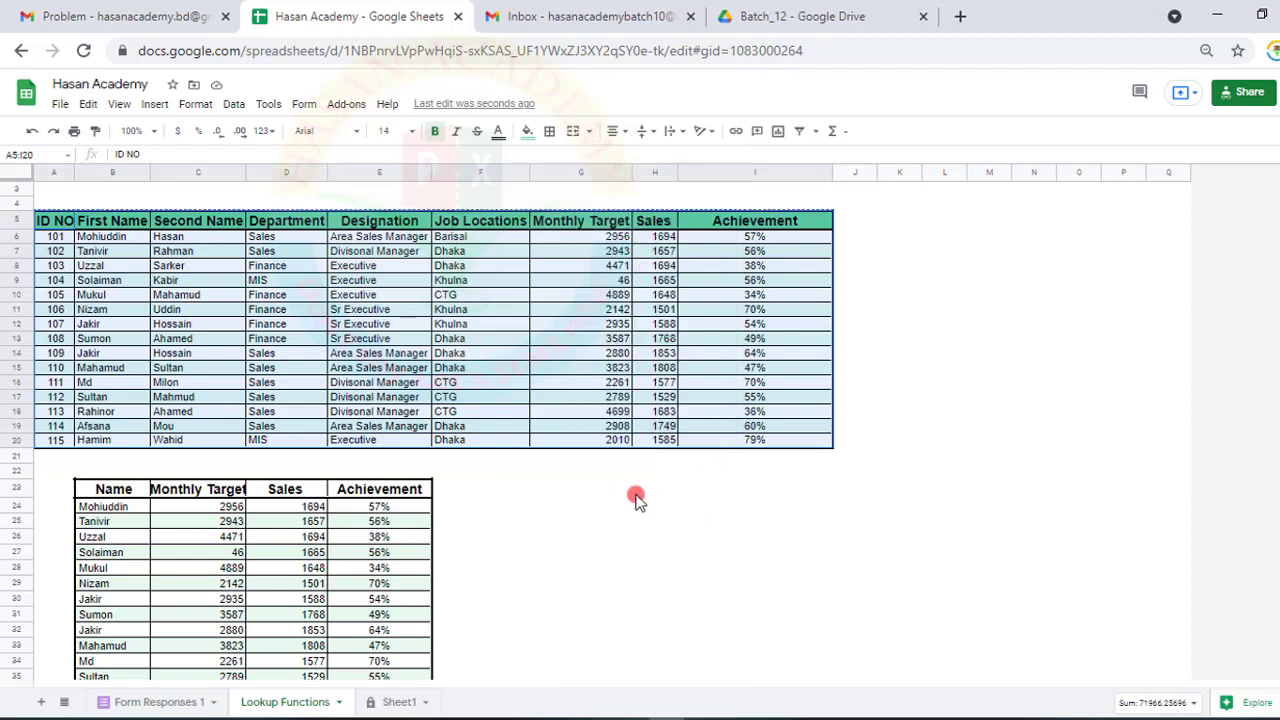
Step: Review the data-validation-only paste option for cell G23 without applying it, and examine the Designation entries in E6:E20
left_click(579, 492)
right_click(552, 506)
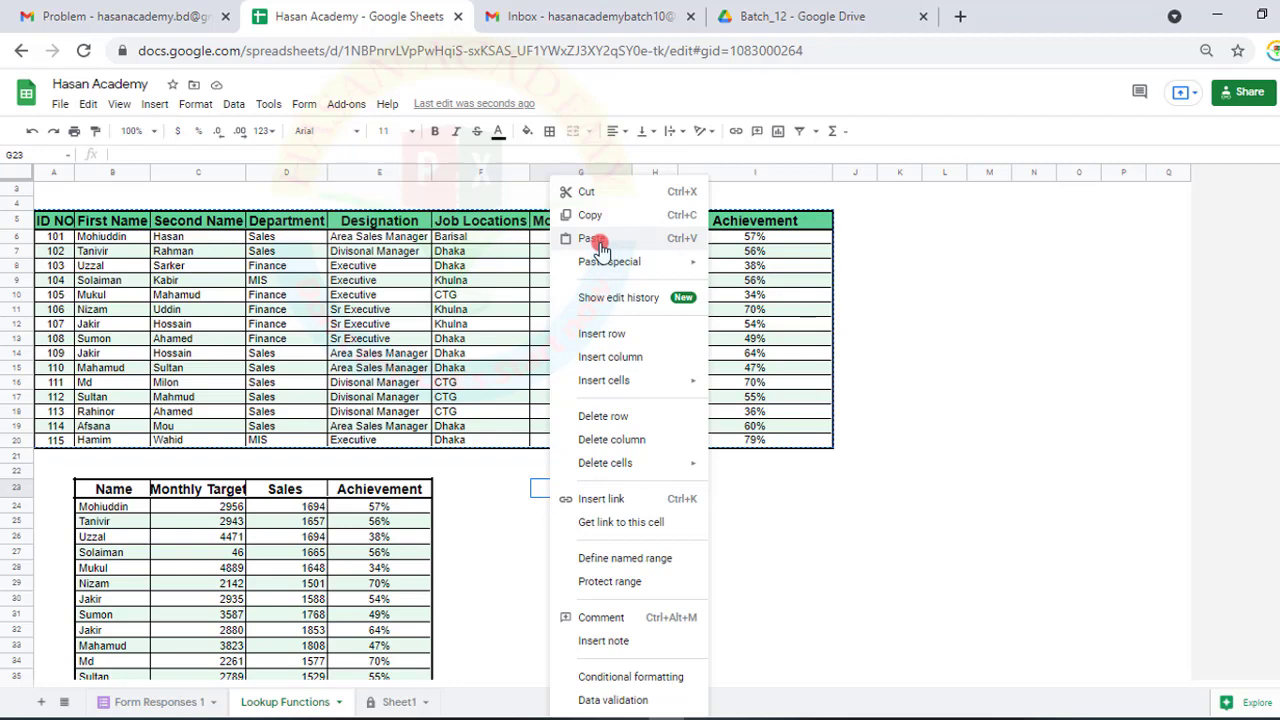
mouse_move(605, 260)
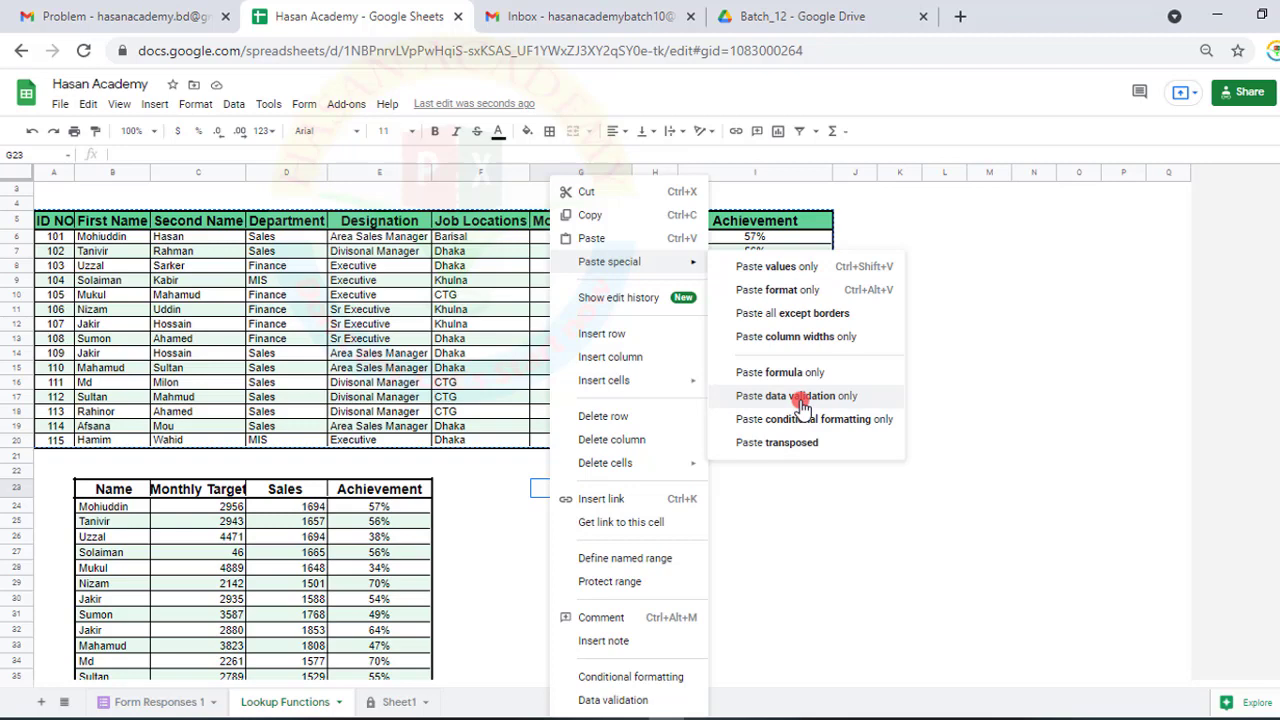
left_click(466, 405)
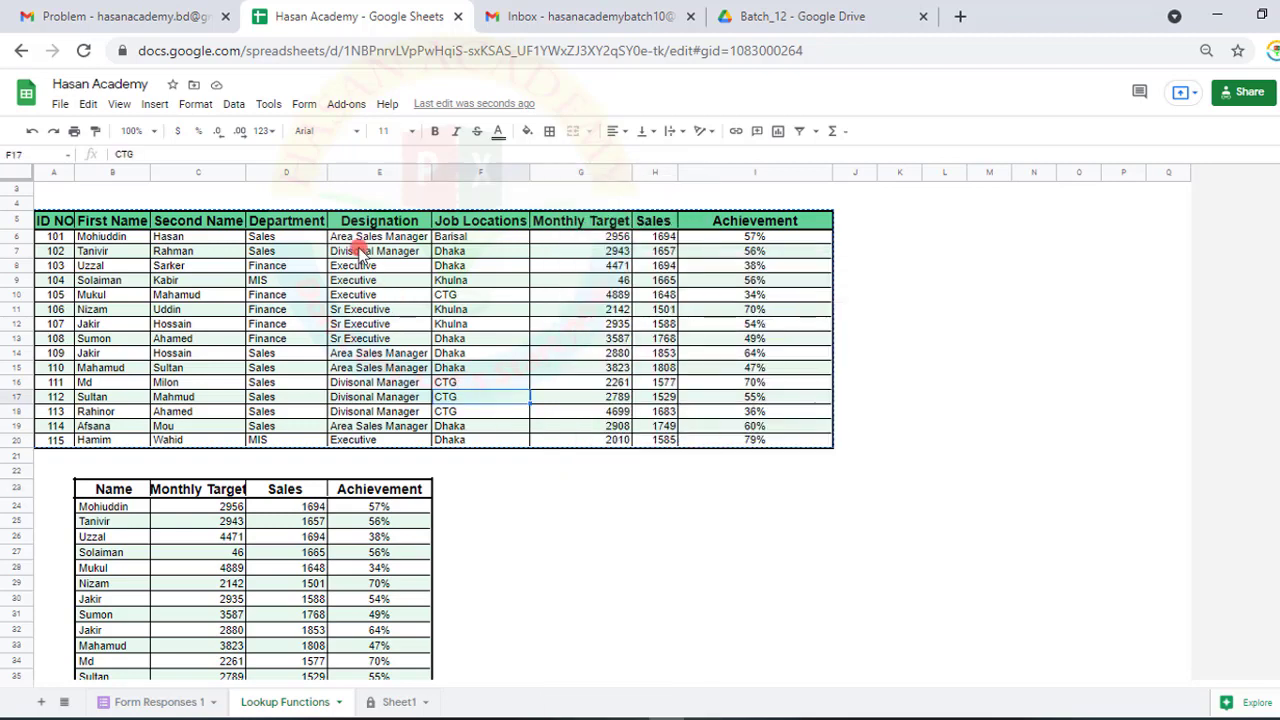
left_click(350, 240)
left_click_drag(350, 240, 340, 450)
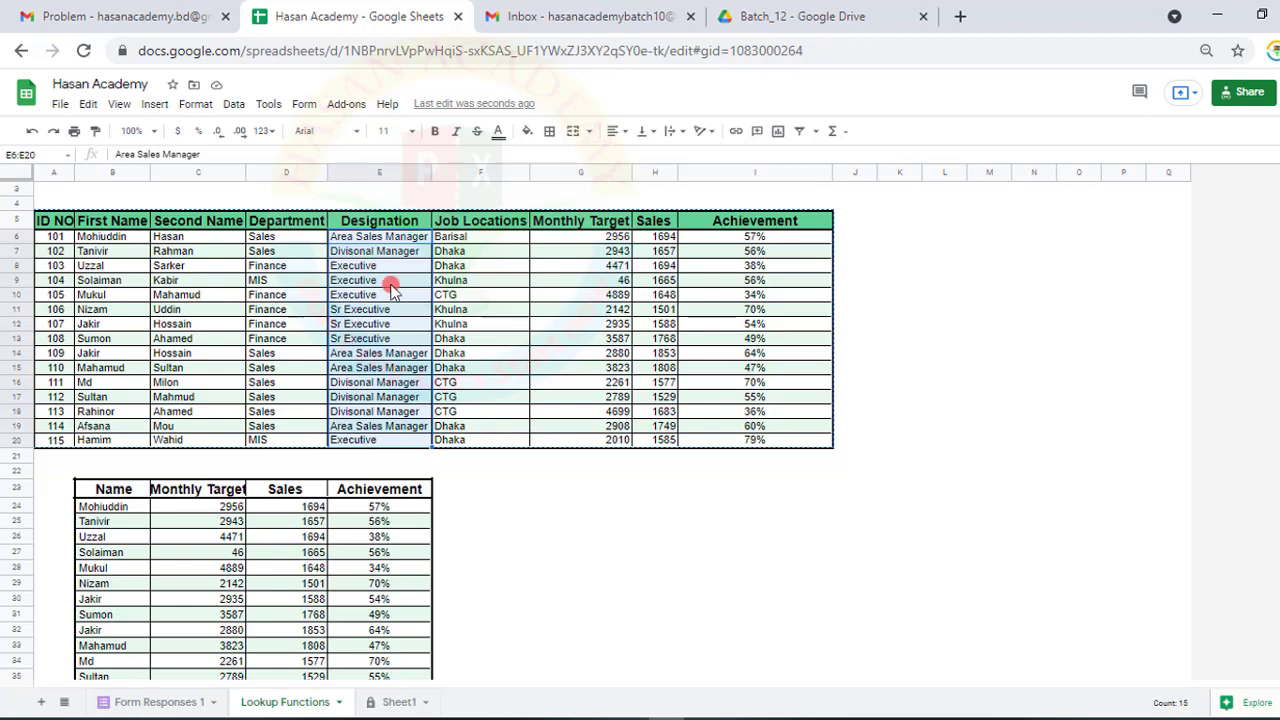
left_click(597, 310)
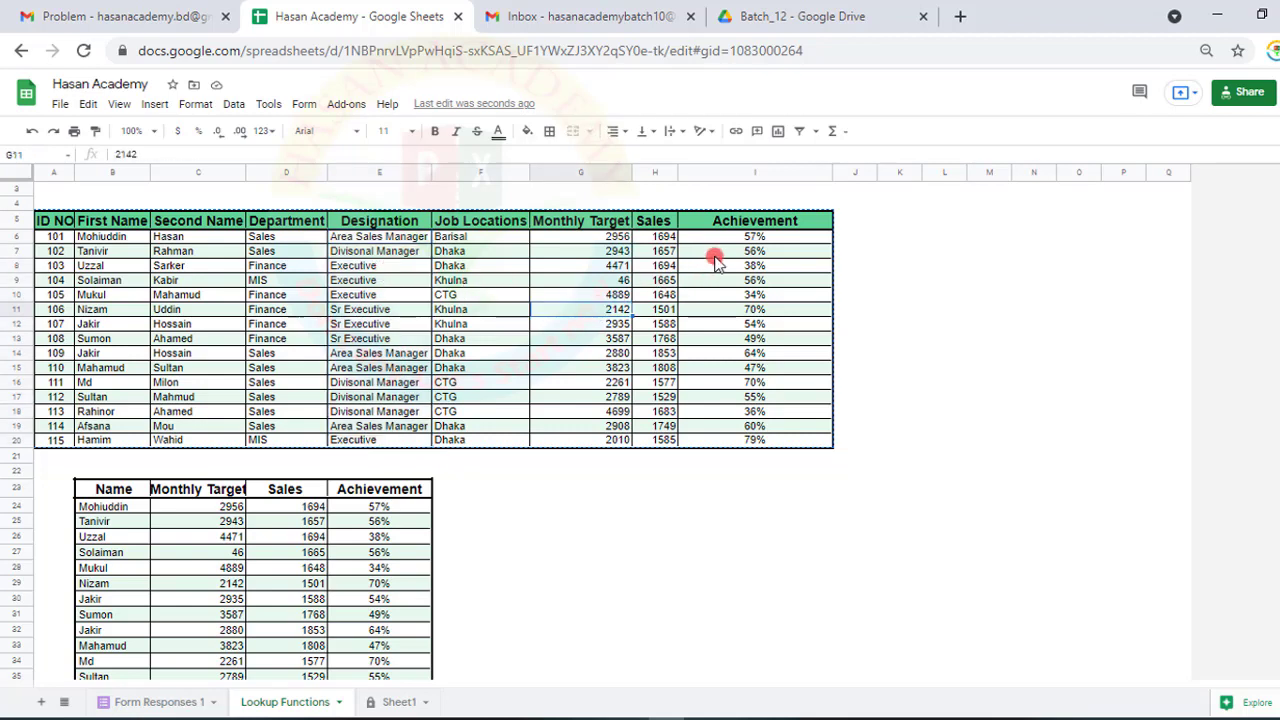
Step: Review the data-validation-only paste option for cell G24 without applying it, and examine the Department entries in D6:D20
left_click(543, 512)
right_click(555, 505)
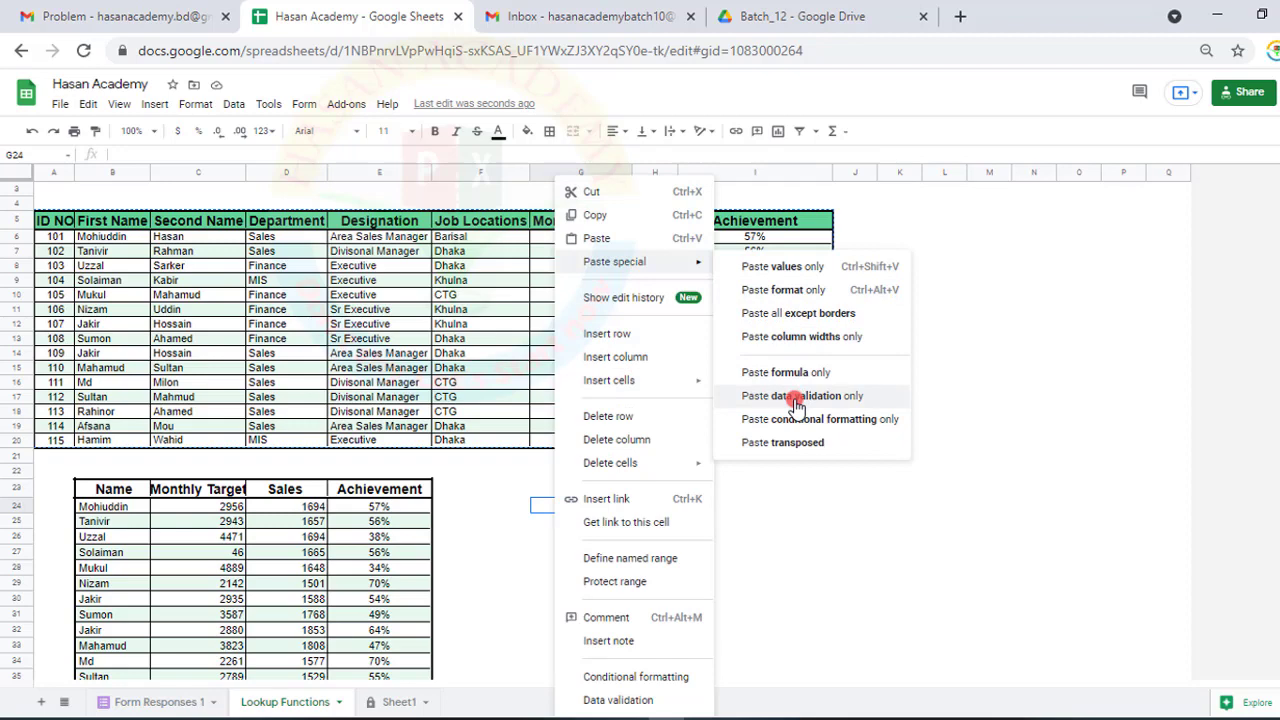
left_click(353, 337)
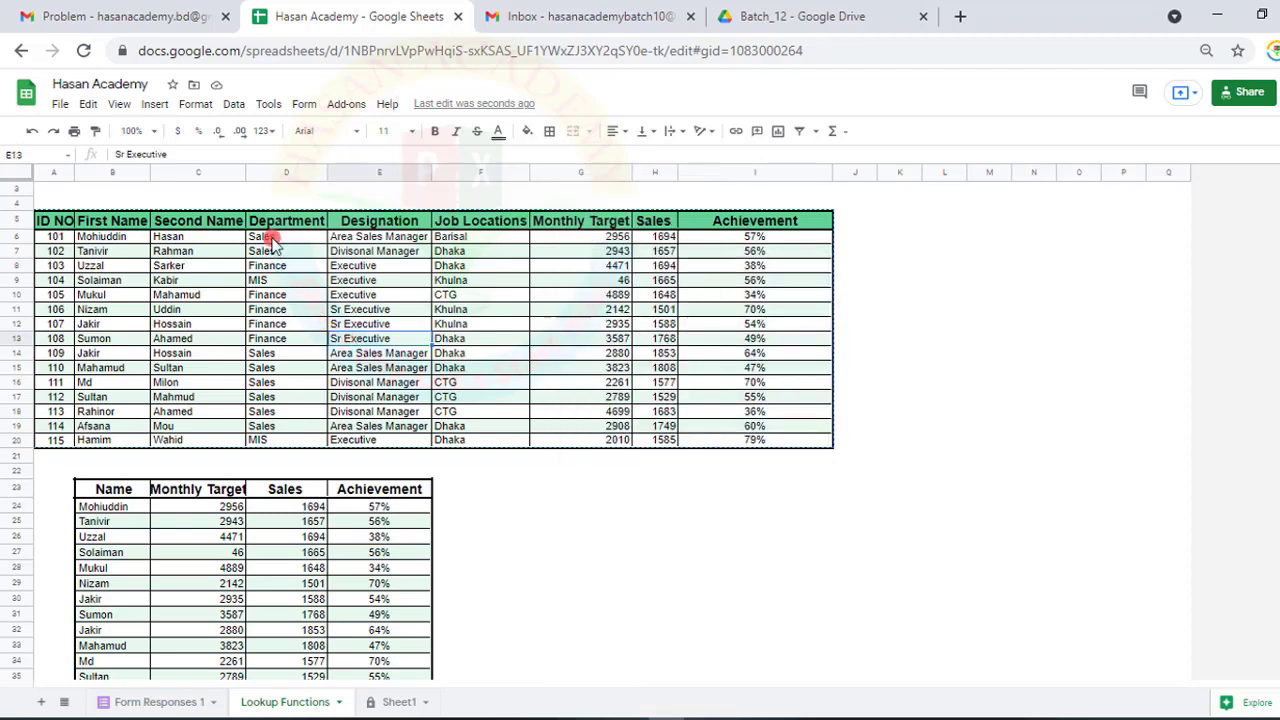
left_click_drag(268, 237, 277, 437)
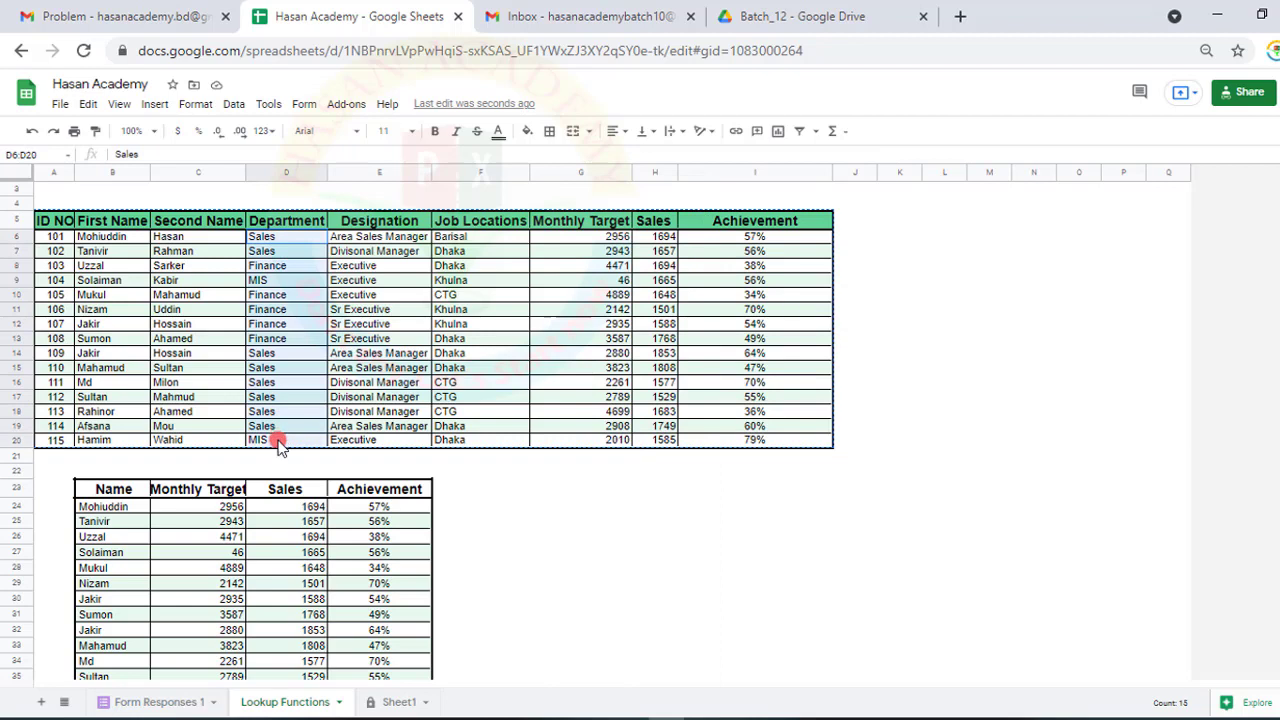
left_click(622, 476)
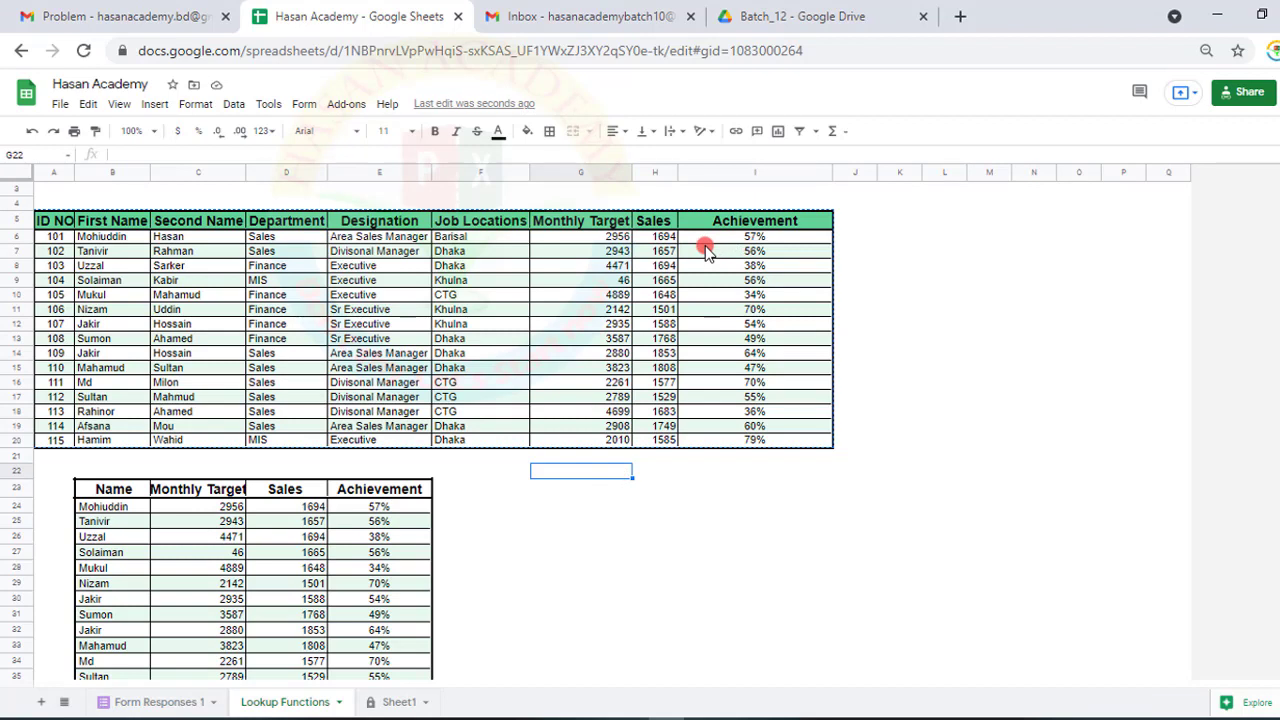
Step: Select the employee table from A5 to I20 and copy it again
left_click(55, 220)
left_click_drag(133, 263, 760, 450)
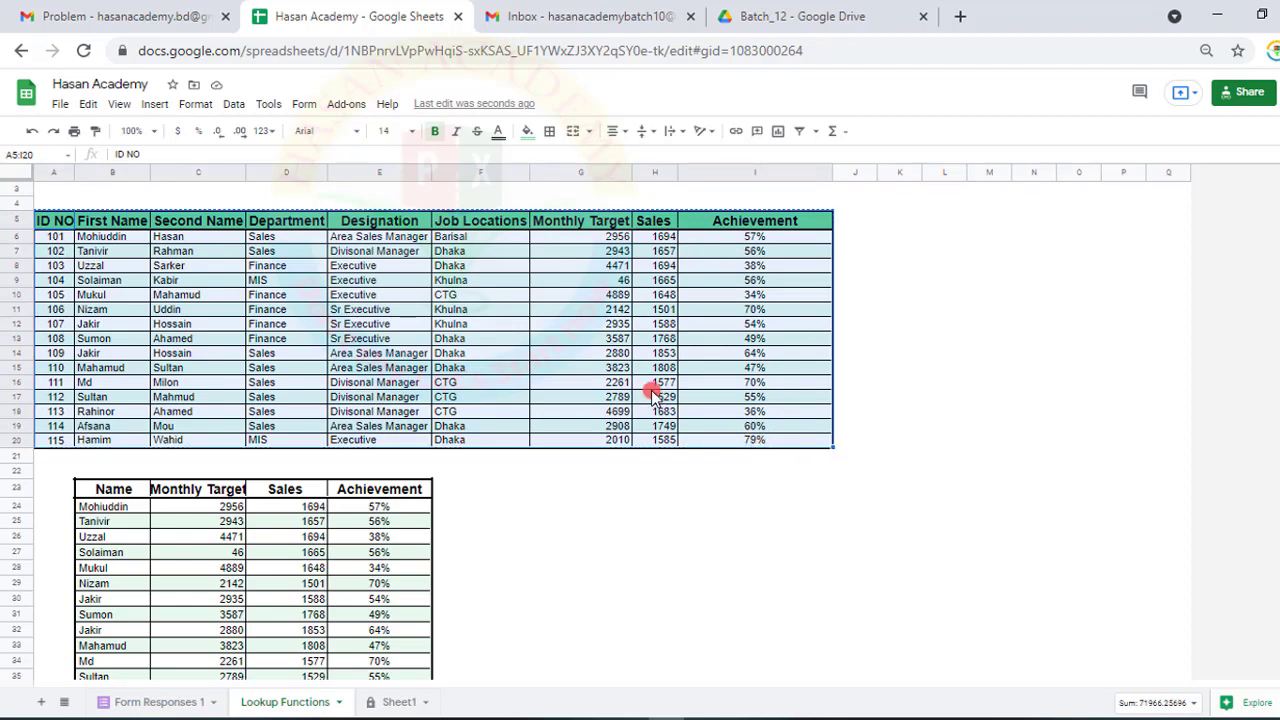
right_click(566, 355)
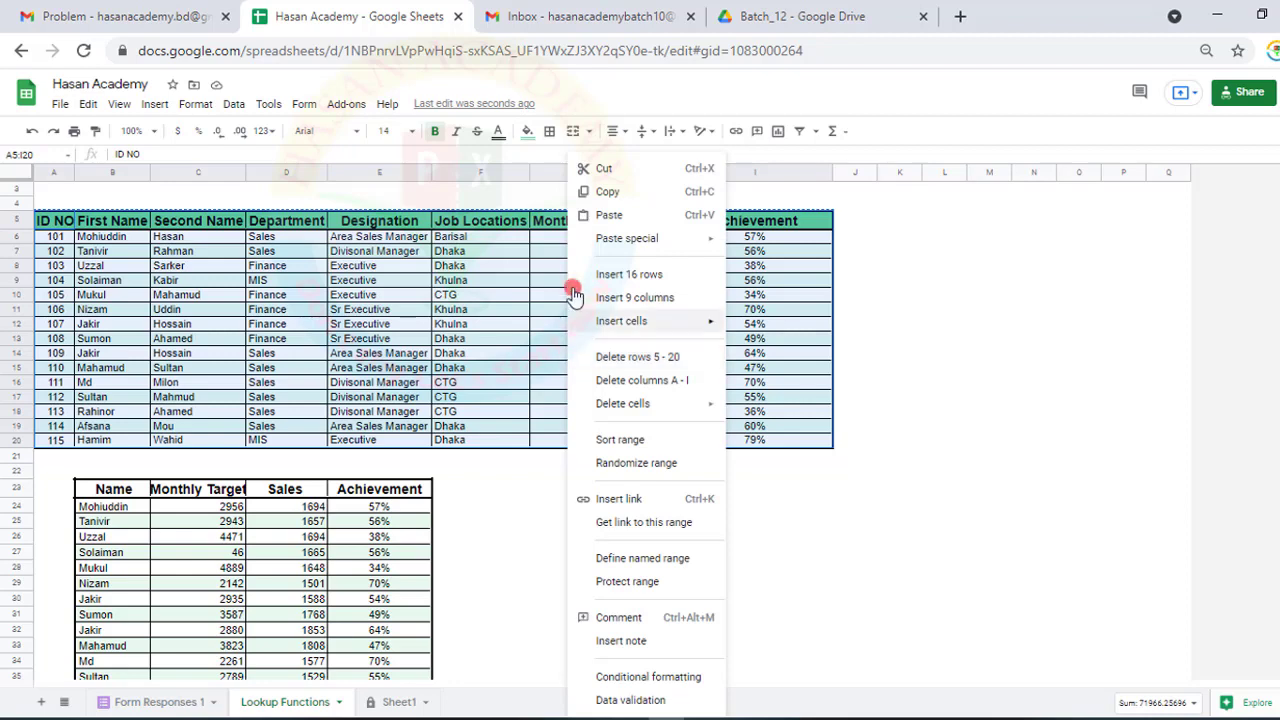
left_click(600, 194)
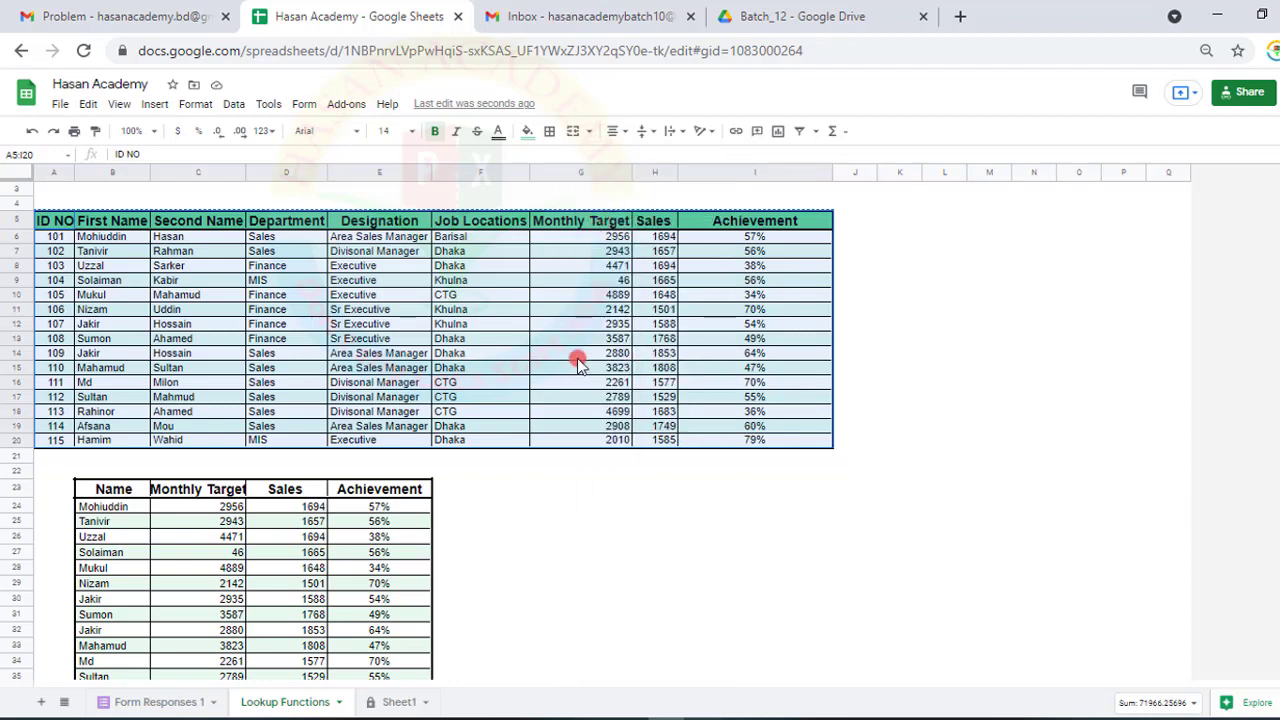
Step: Review the transposed paste option for cell G23 without applying it, and highlight the summary table in B23:E38
left_click(506, 491)
left_click(560, 490)
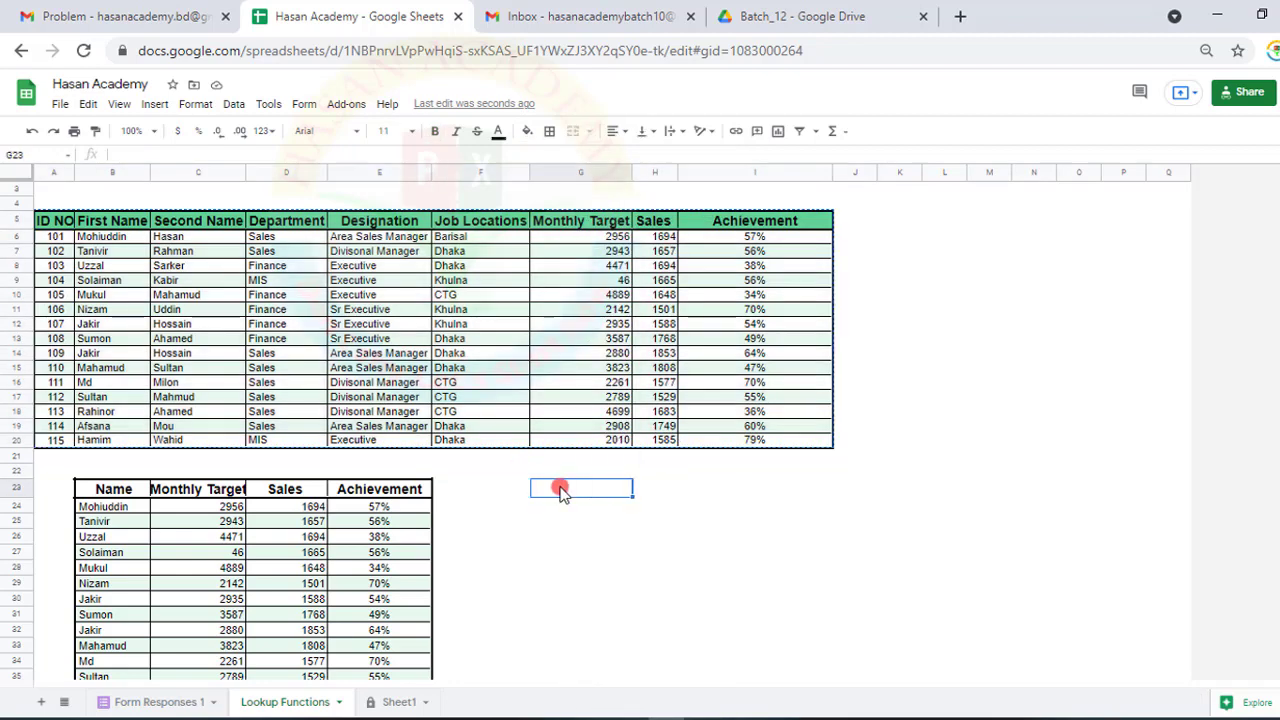
right_click(560, 490)
mouse_move(640, 262)
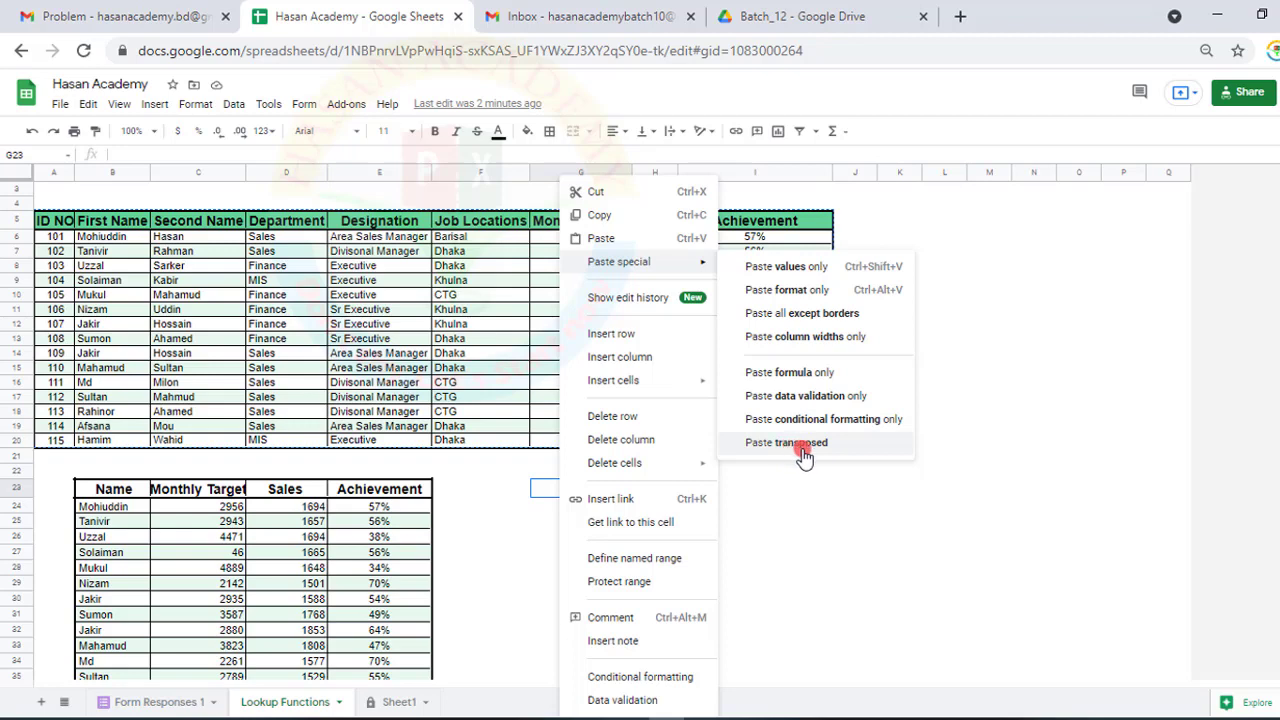
left_click(840, 515)
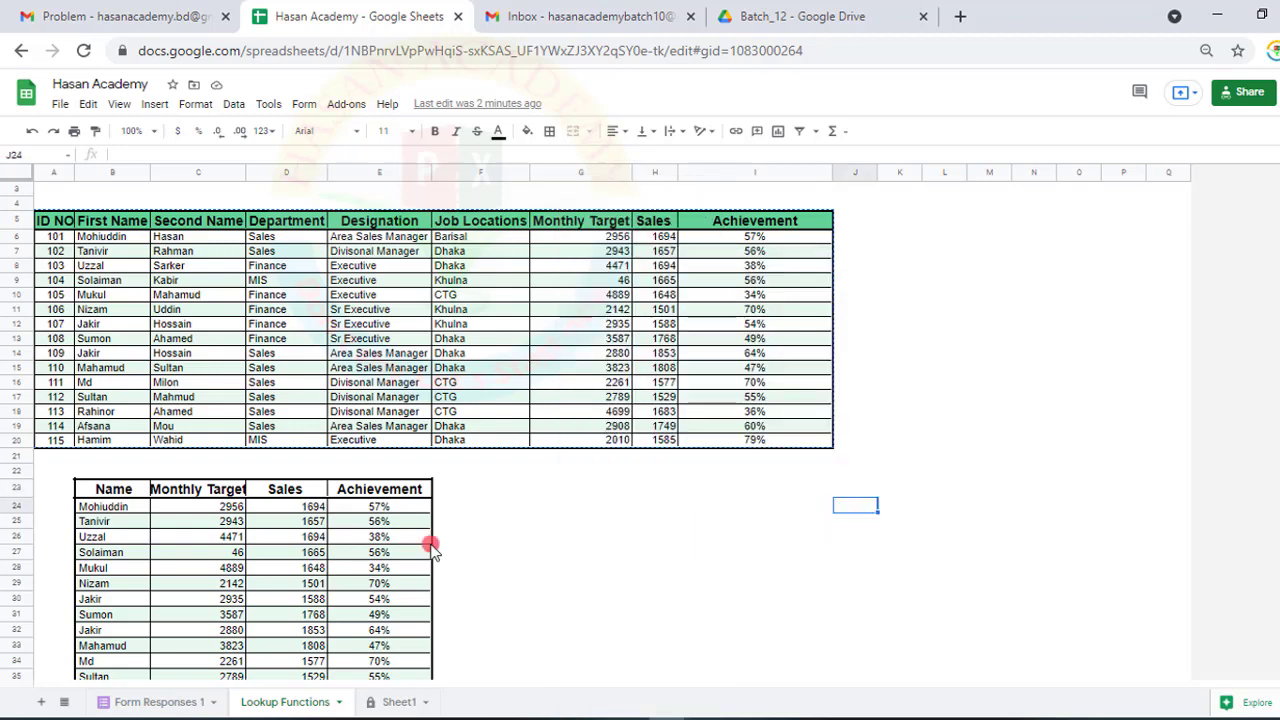
left_click(144, 496)
left_click_drag(144, 506, 343, 620)
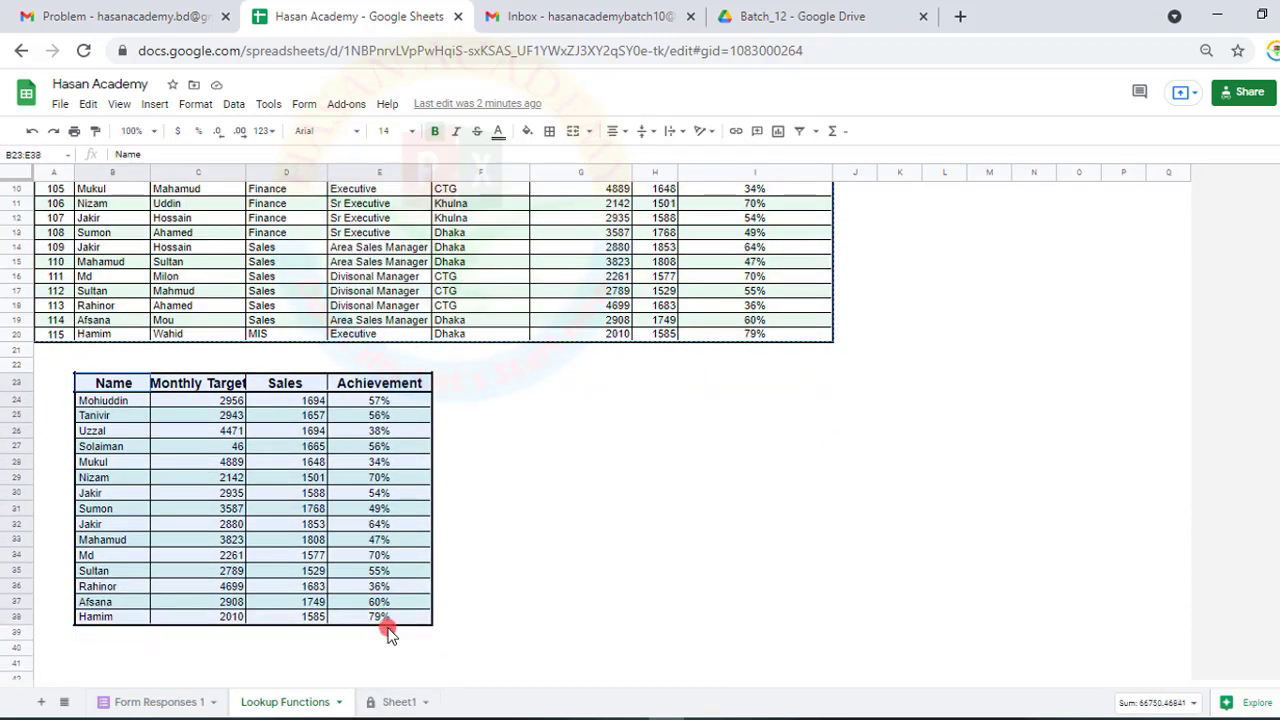
Step: Copy the first entry of the Name column, B24, and paste it into G23
left_click(97, 405)
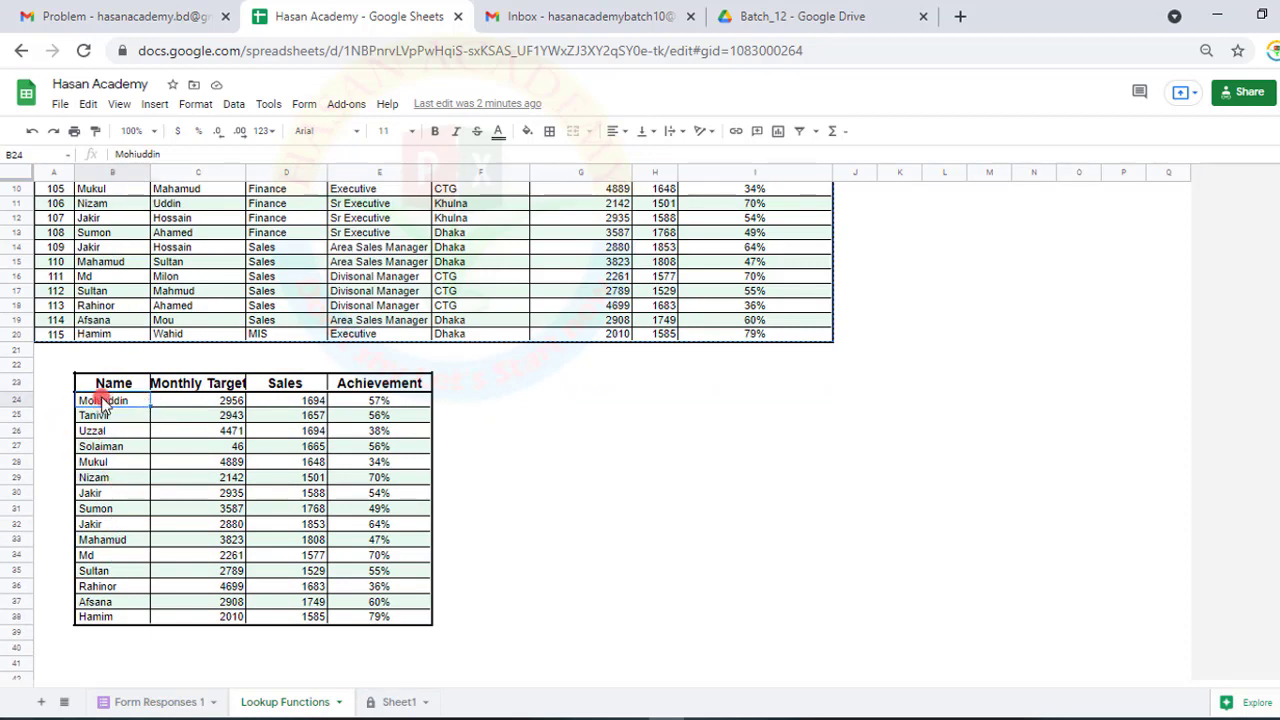
left_click(553, 386)
right_click(556, 386)
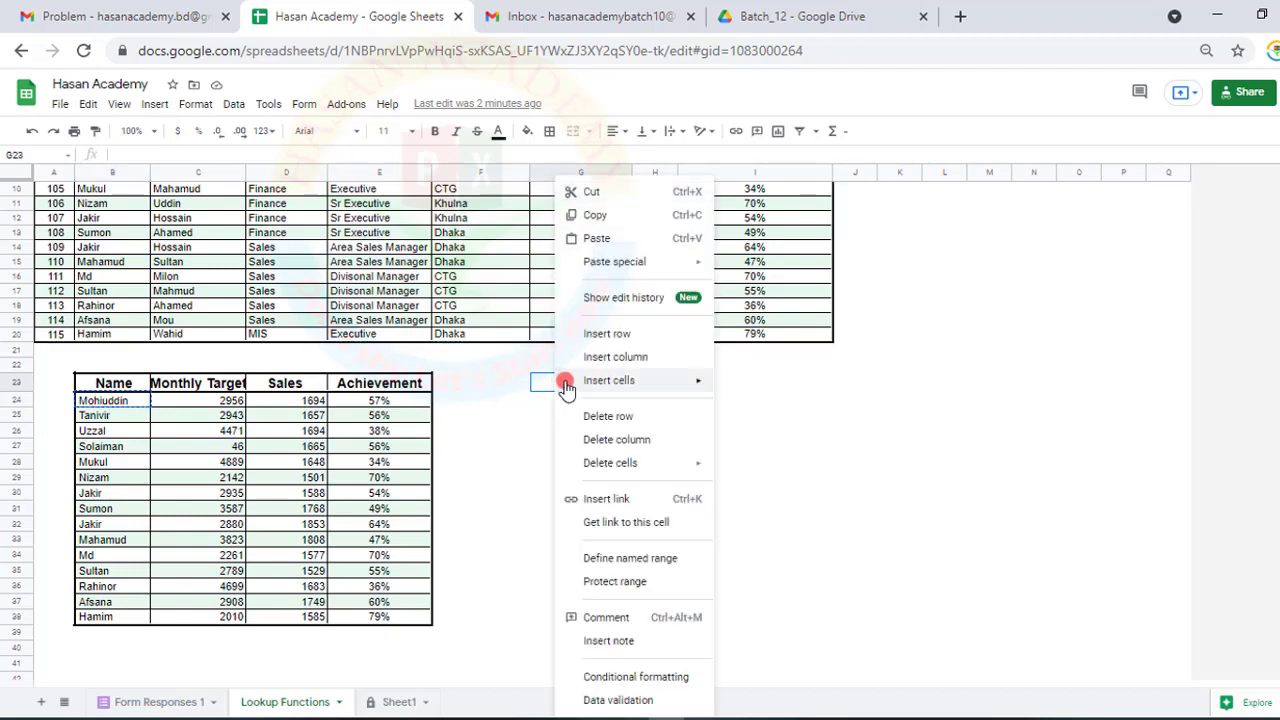
left_click(596, 240)
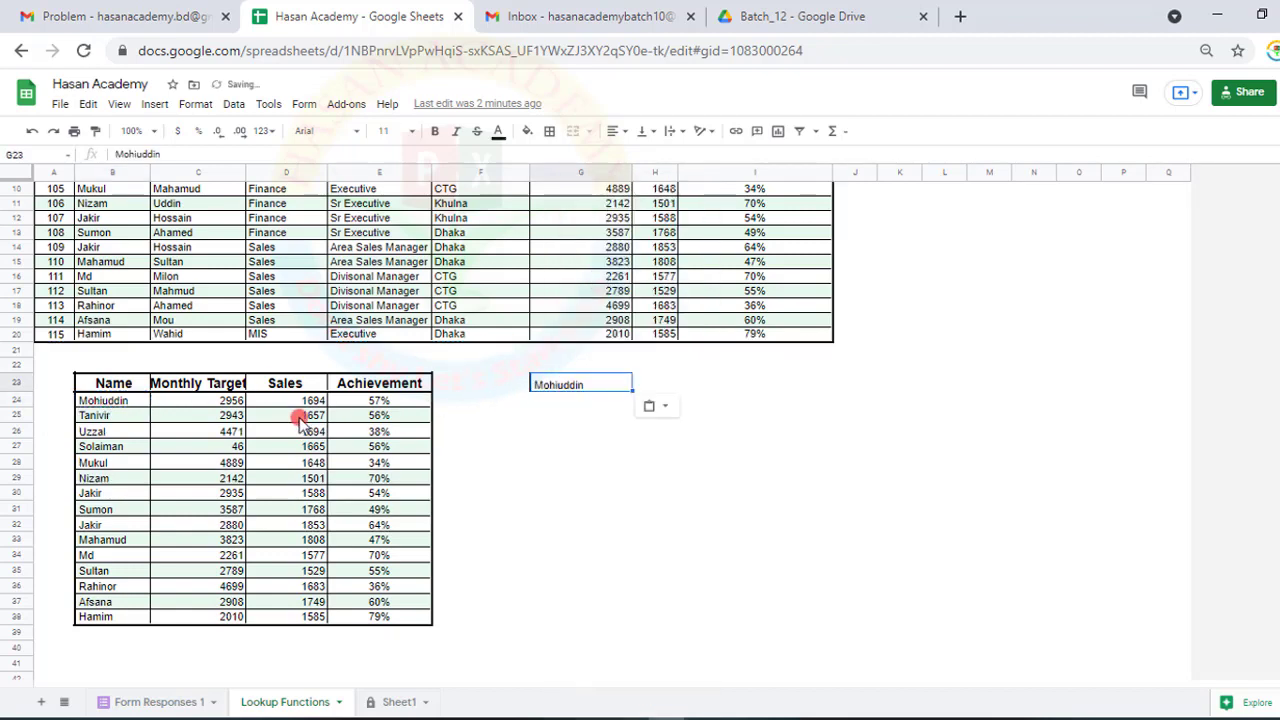
Step: Copy the second entry of the Name column, B25, and paste it beside the first one in H23
left_click(102, 418)
key("ctrl+c")
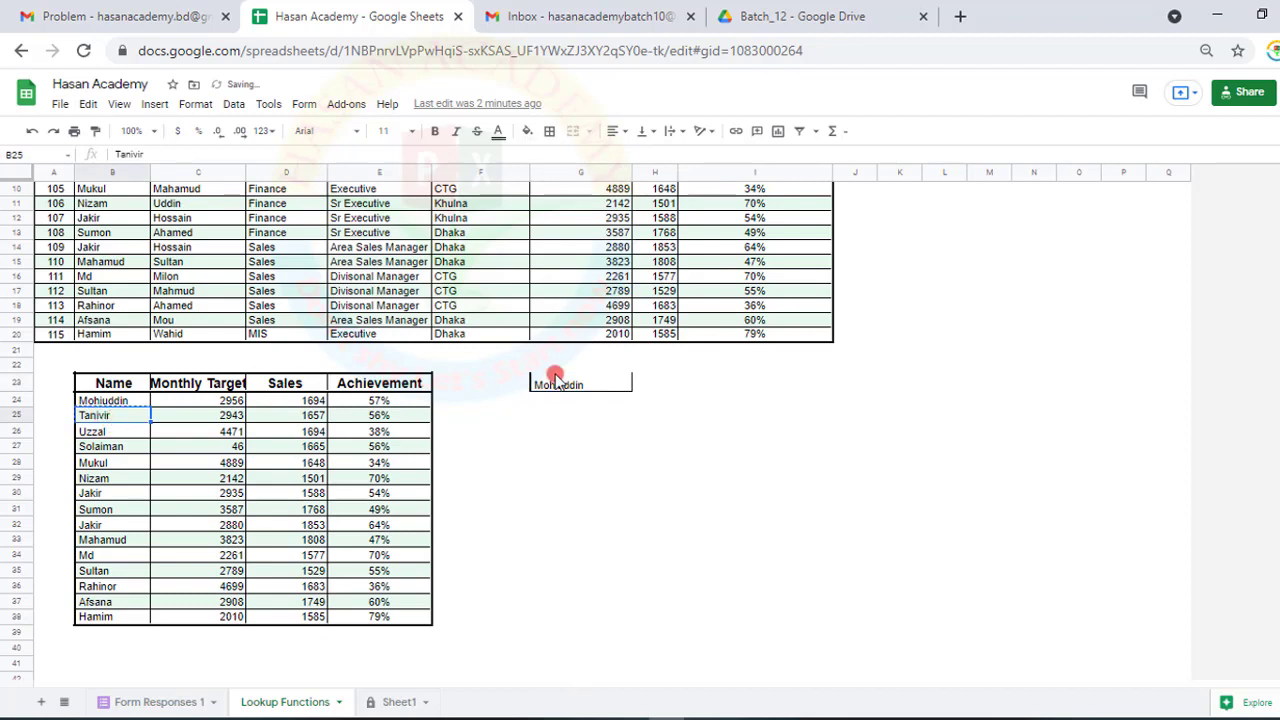
left_click(655, 383)
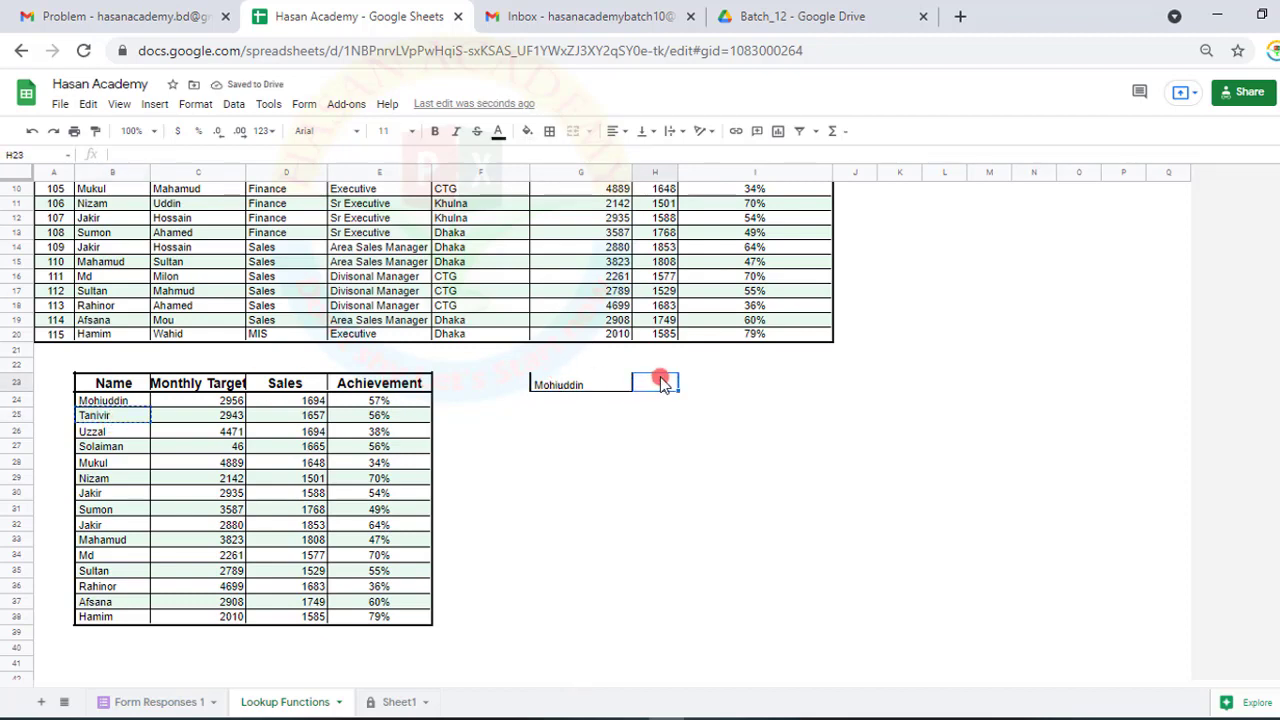
key("ctrl+v")
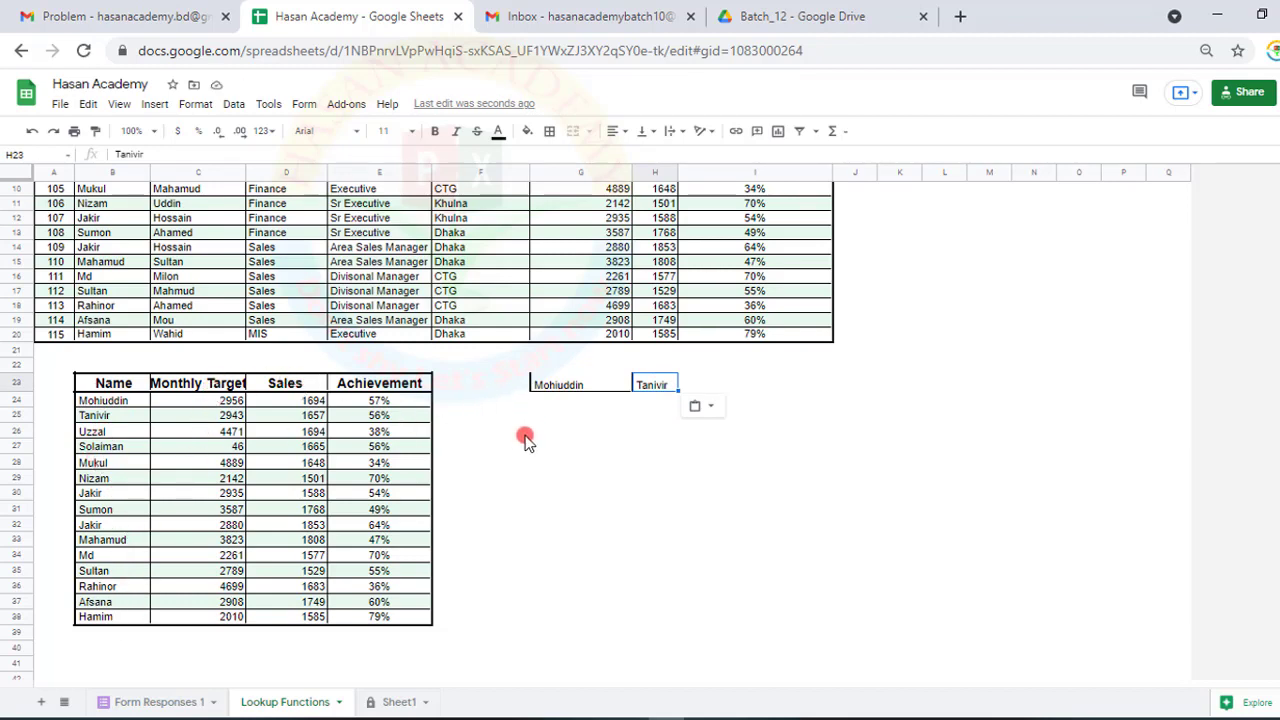
Step: Clear the pasted names from cells H23 and G23
key("Delete")
key("Left")
key("Delete")
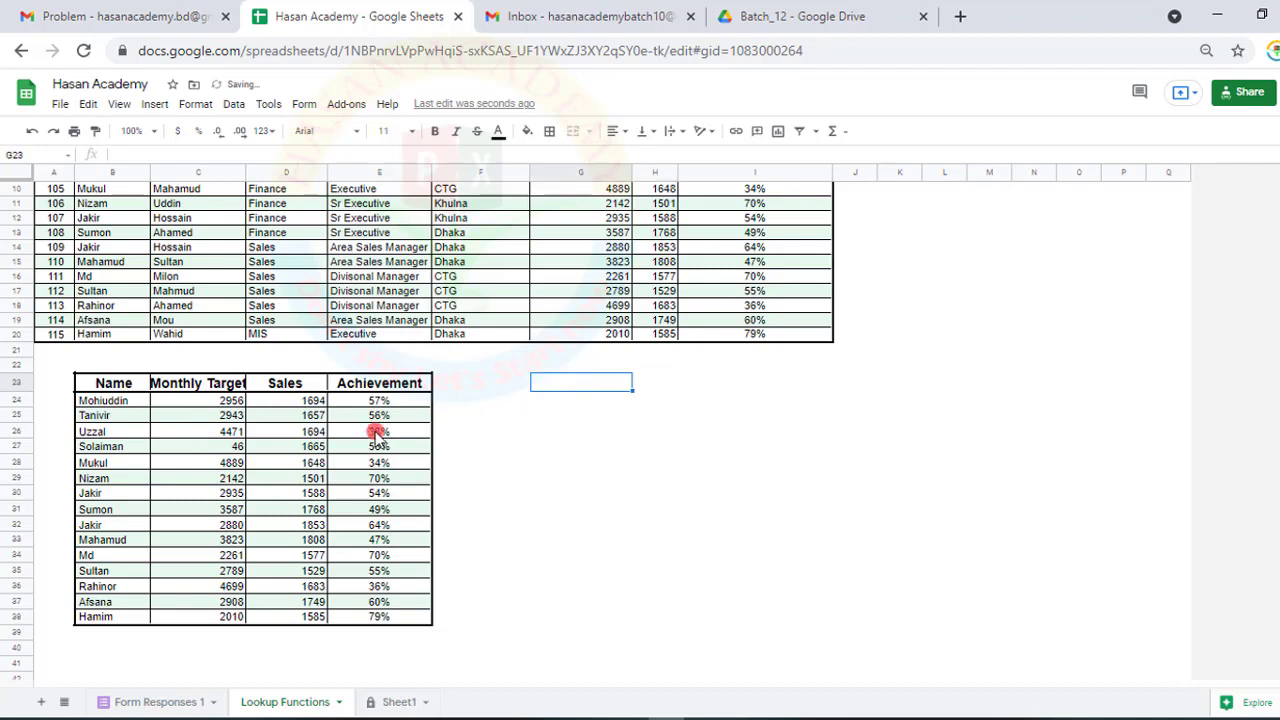
Step: Copy the summary table in B23:E38 and paste it transposed starting at cell G23
left_click(92, 383)
left_click_drag(243, 470, 358, 618)
right_click(297, 518)
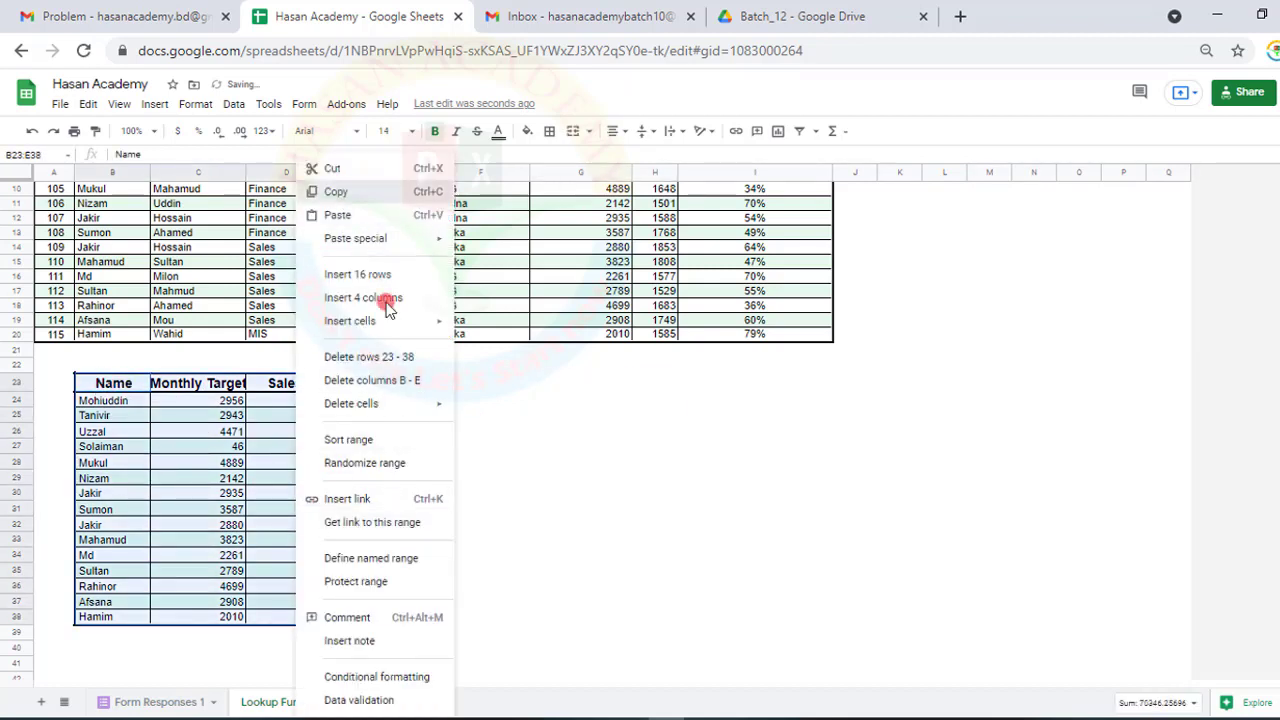
key("ctrl+c")
left_click(515, 384)
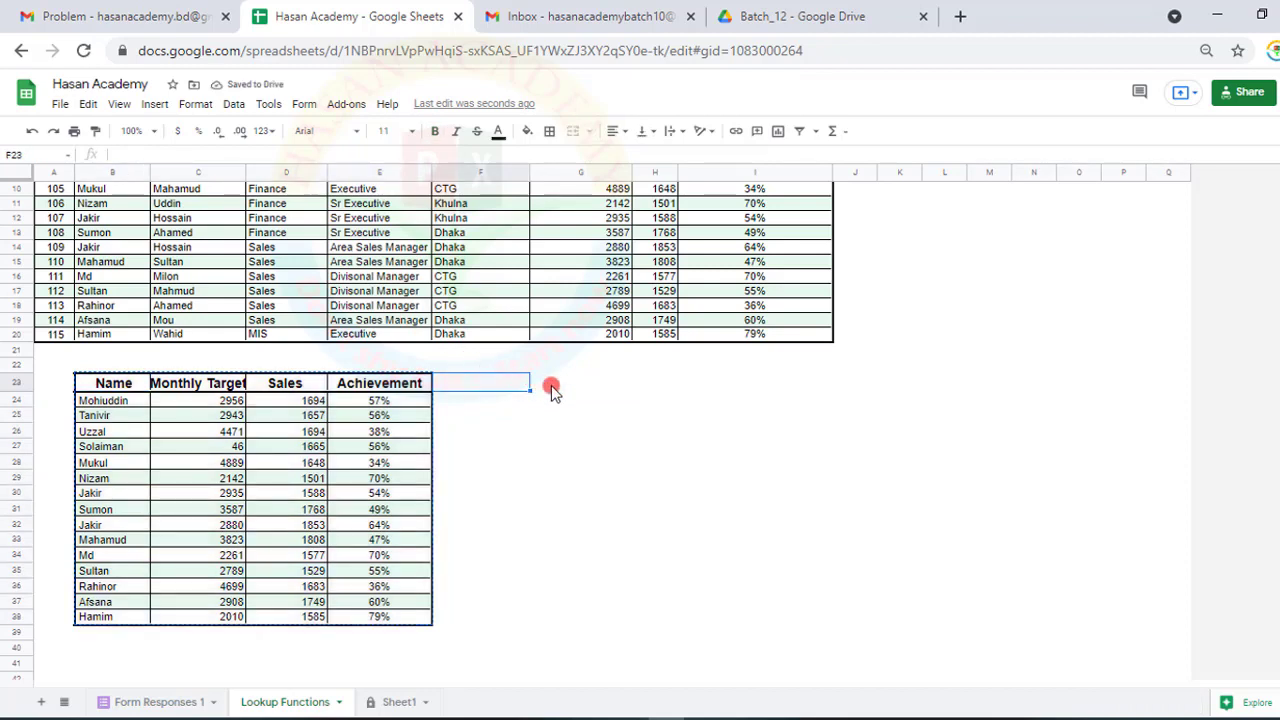
left_click(551, 386)
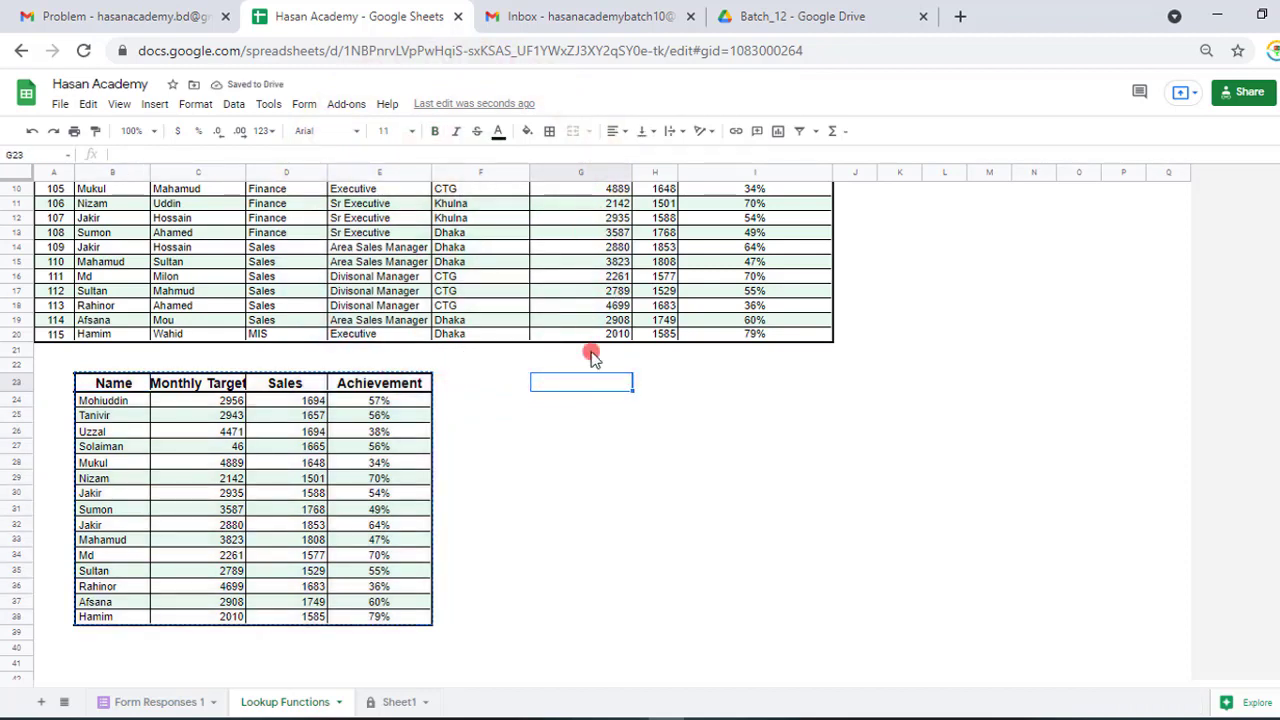
right_click(591, 388)
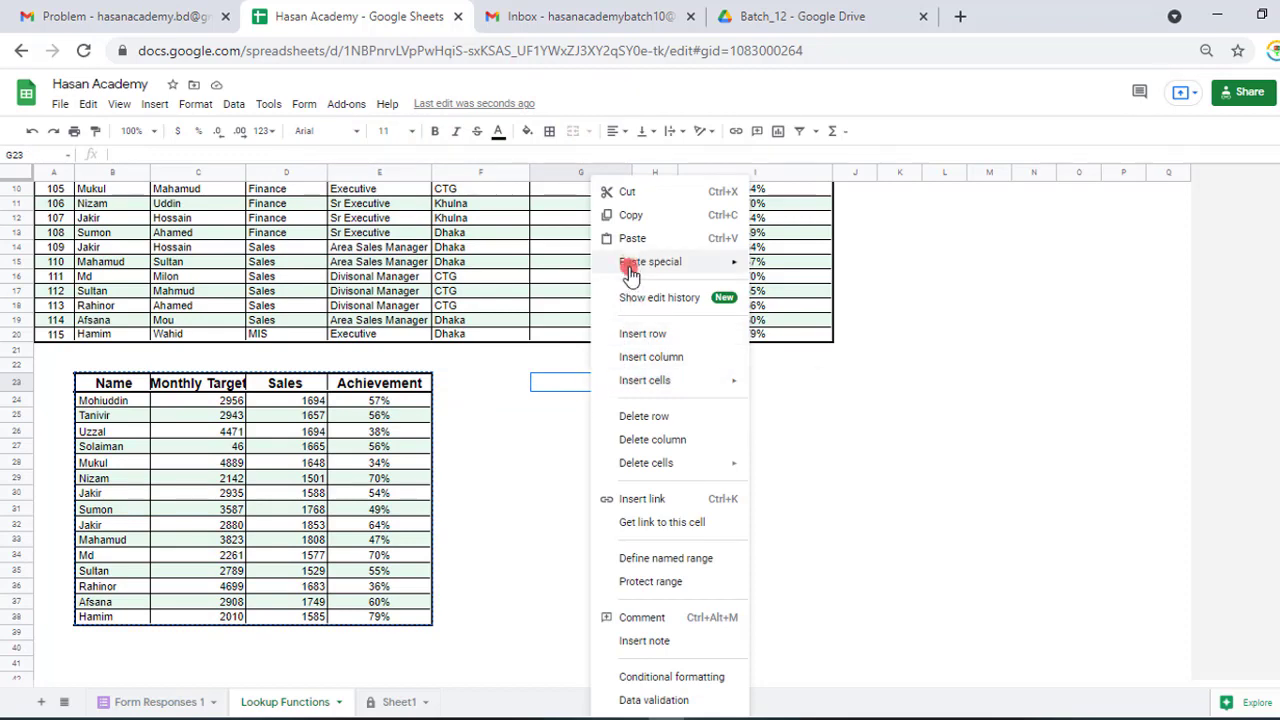
mouse_move(634, 259)
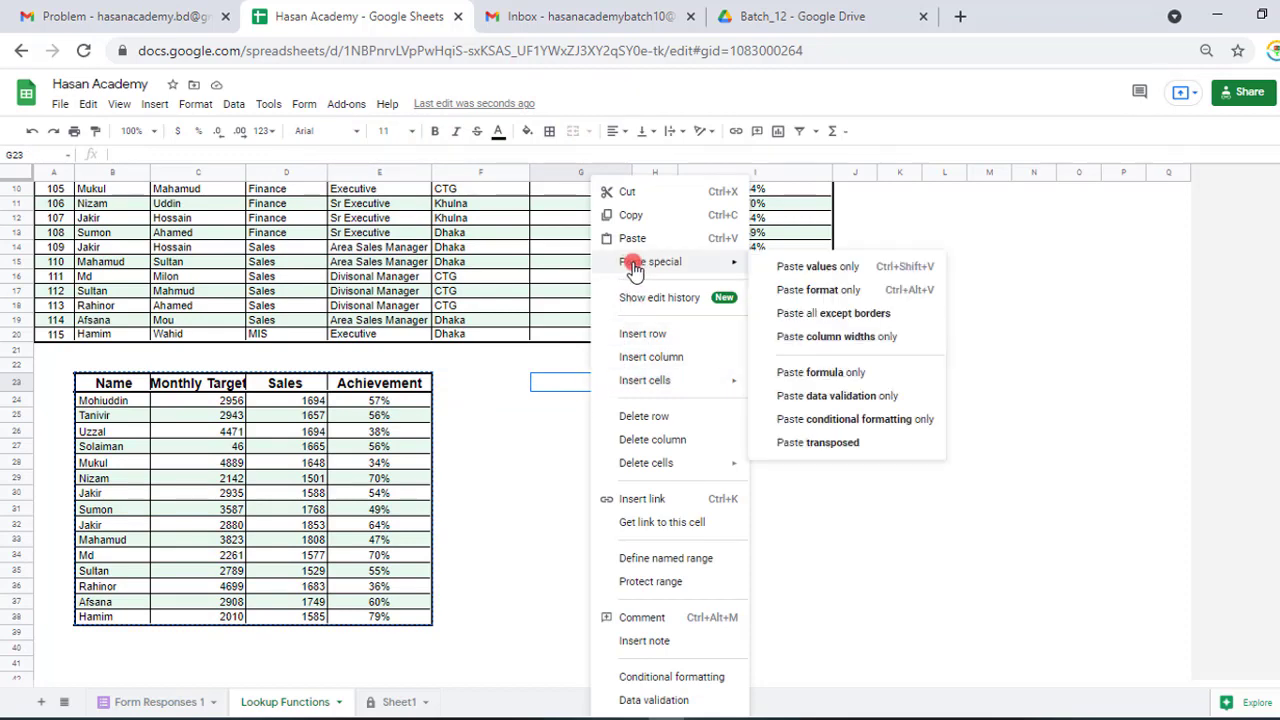
left_click(824, 446)
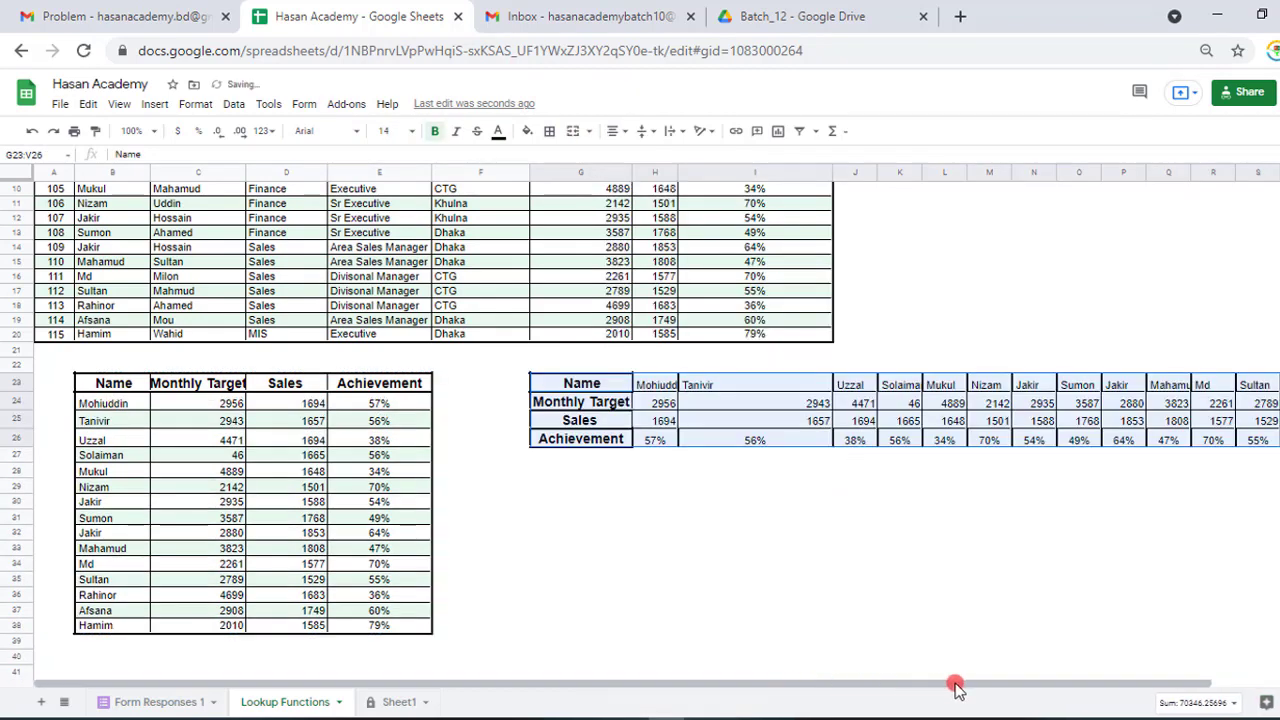
Step: Compare the header row in B23:E23 with the transposed headers in column G
left_click(585, 385)
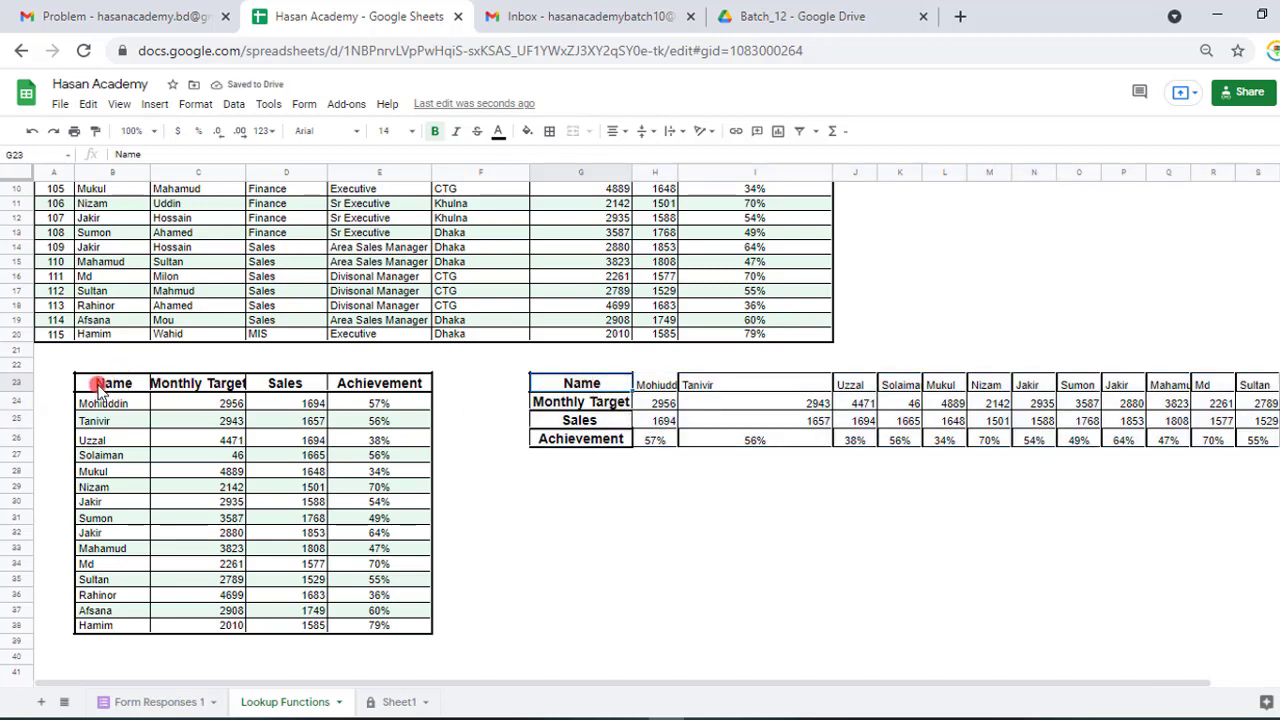
left_click(185, 388)
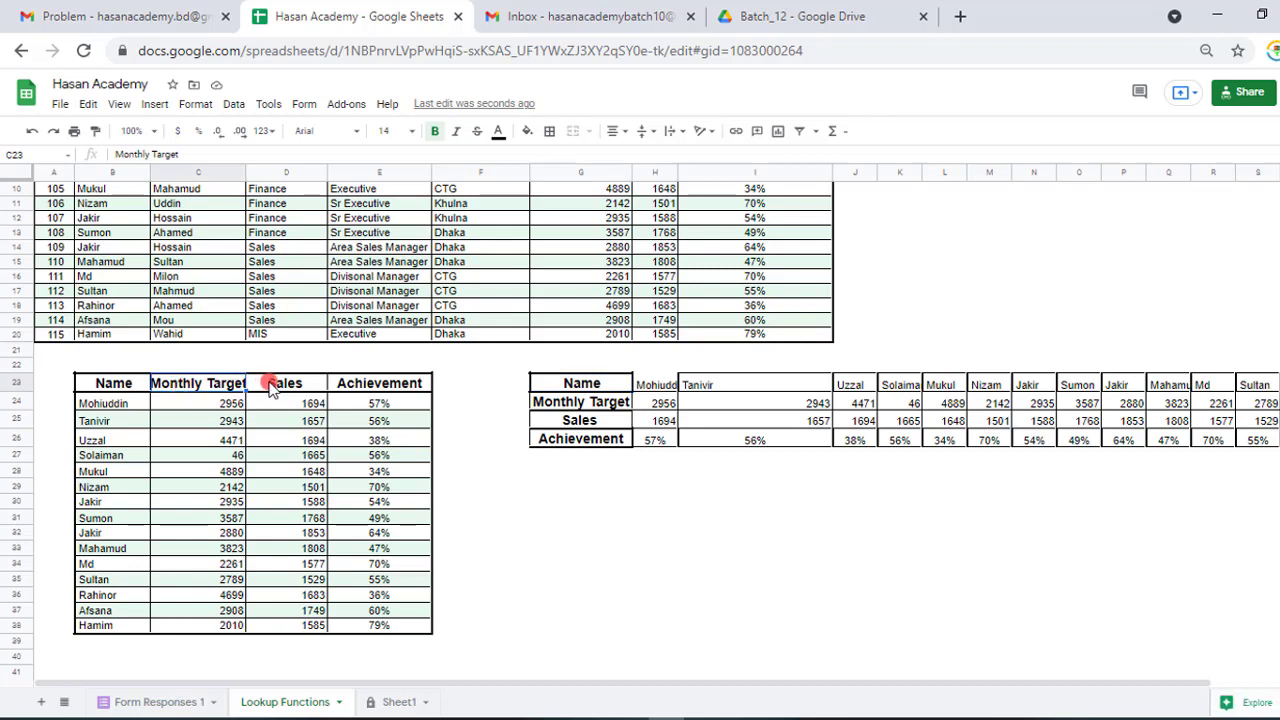
left_click(286, 386)
left_click(380, 388)
left_click(548, 390)
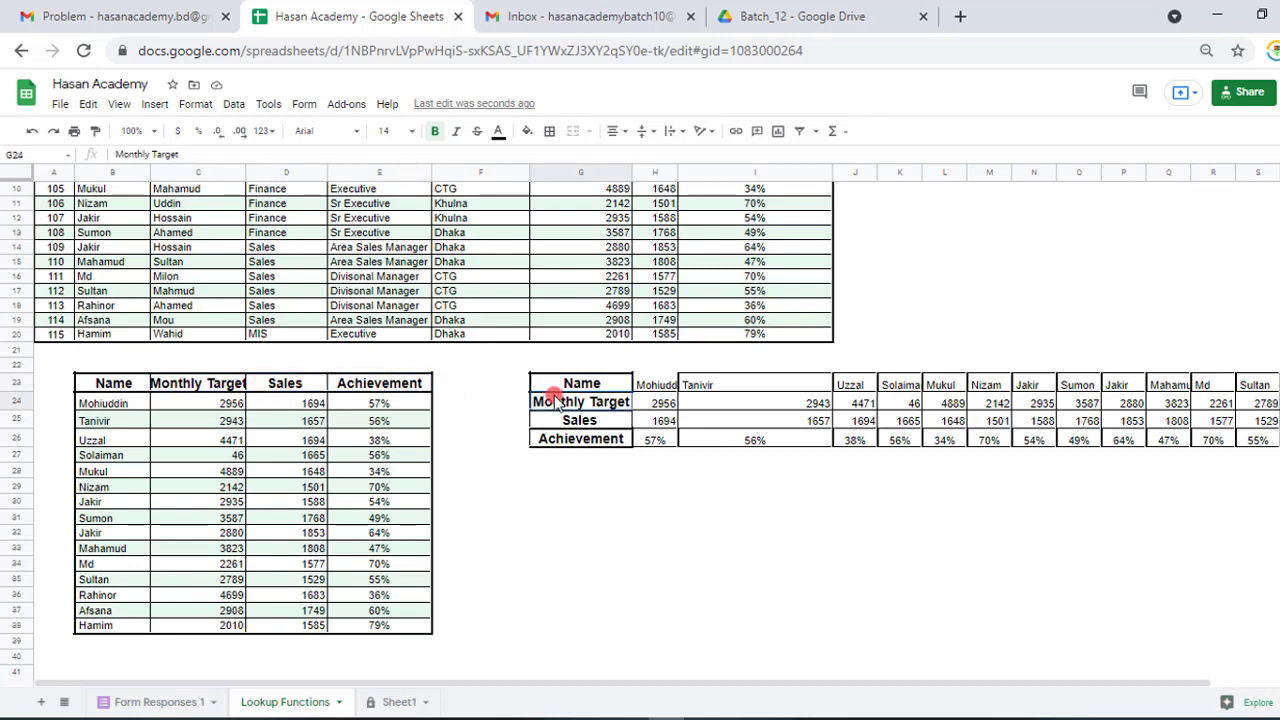
left_click(560, 420)
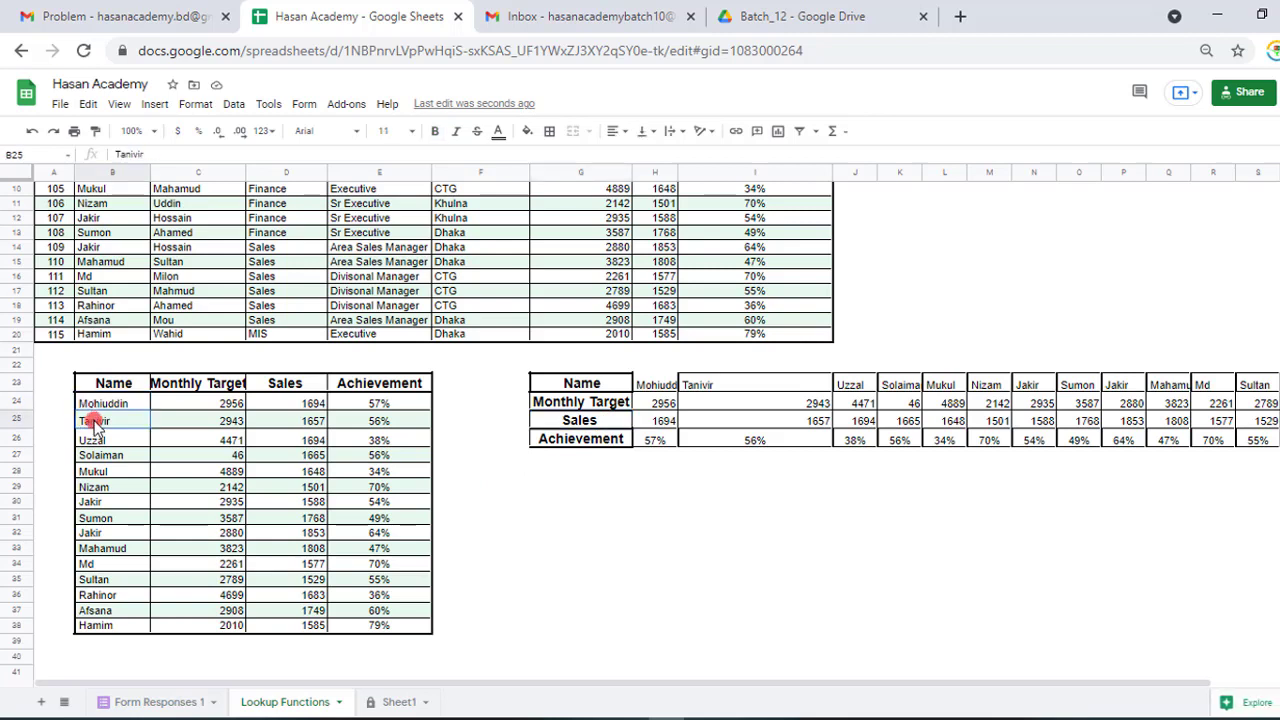
Step: Compare the names and monthly targets in columns B and C with their transposed entries in rows 23 and 24
left_click(95, 471)
left_click_drag(643, 388, 820, 384)
key("Right")
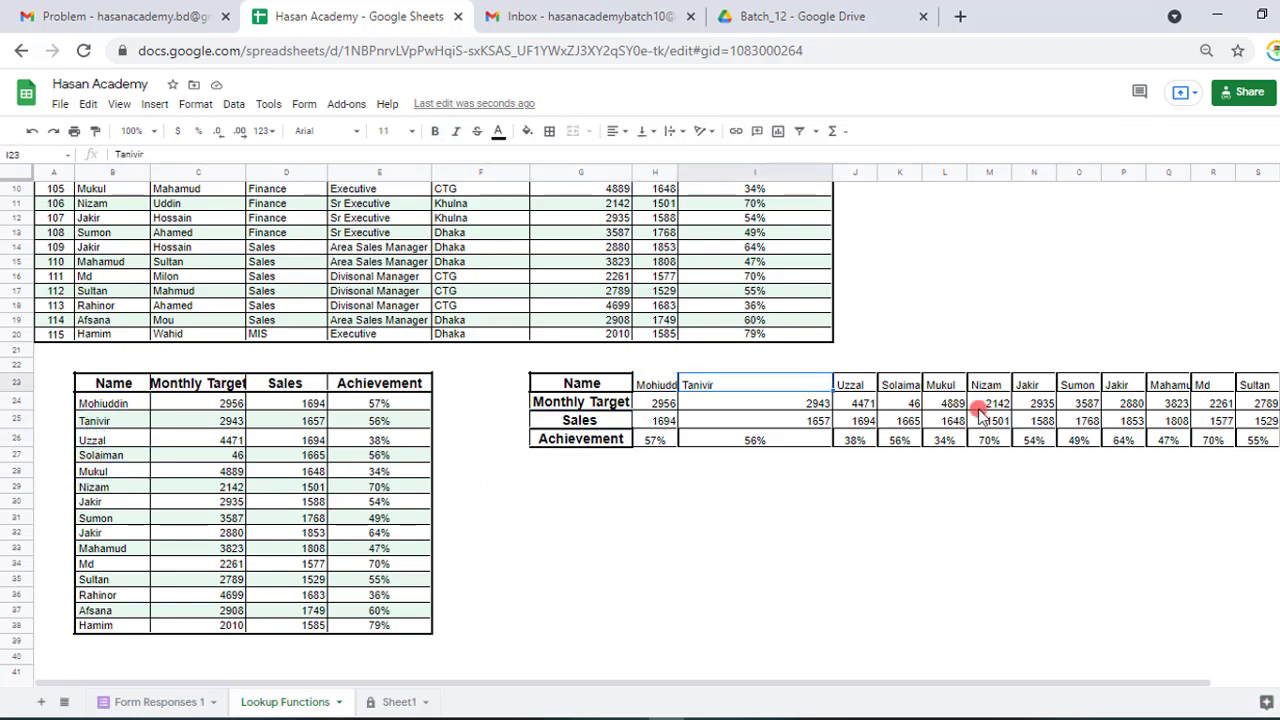
key("Down")
key("Right")
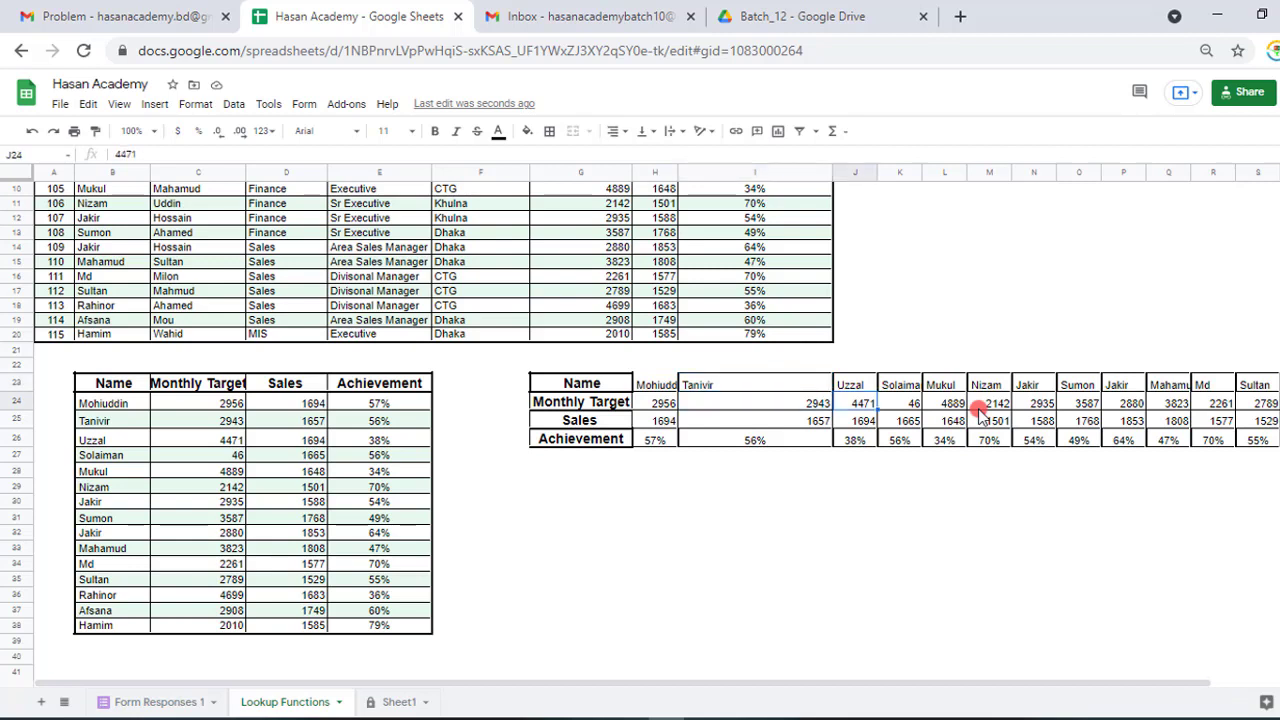
left_click(103, 404)
left_click(226, 404)
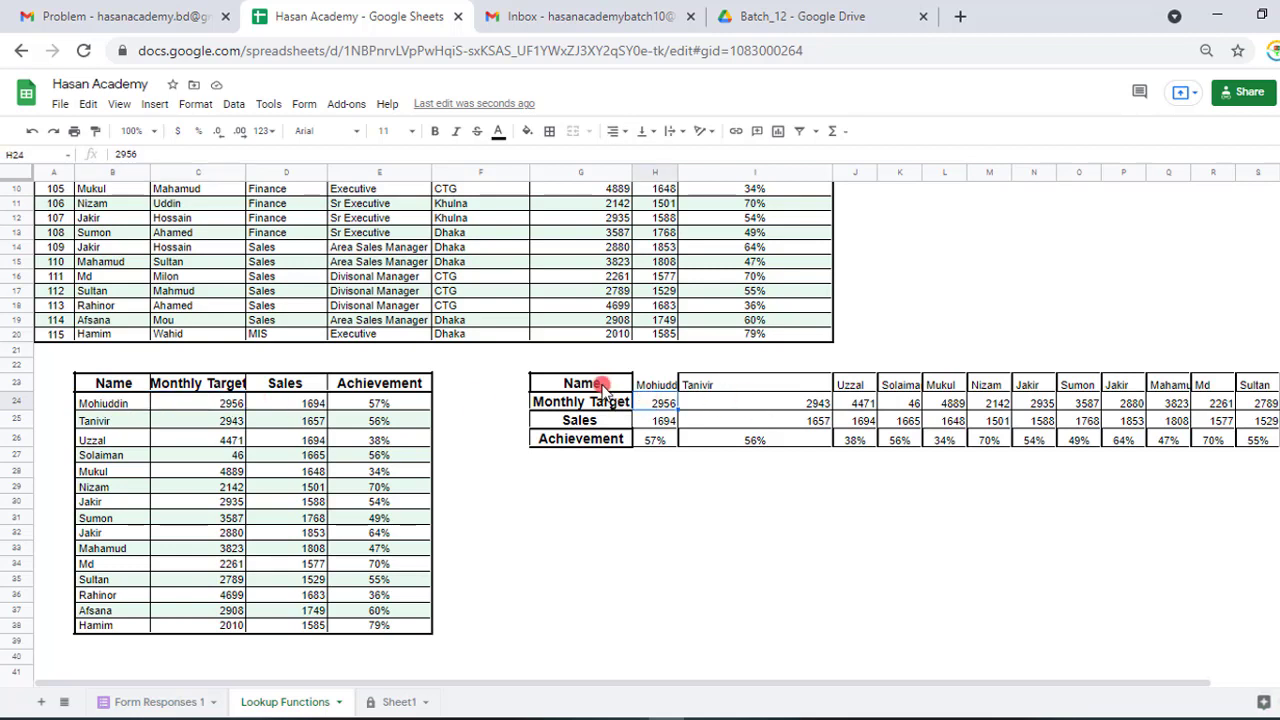
Step: Apply thin solid borders to all cells of the transposed table in G23:V26
left_click_drag(606, 380, 1275, 440)
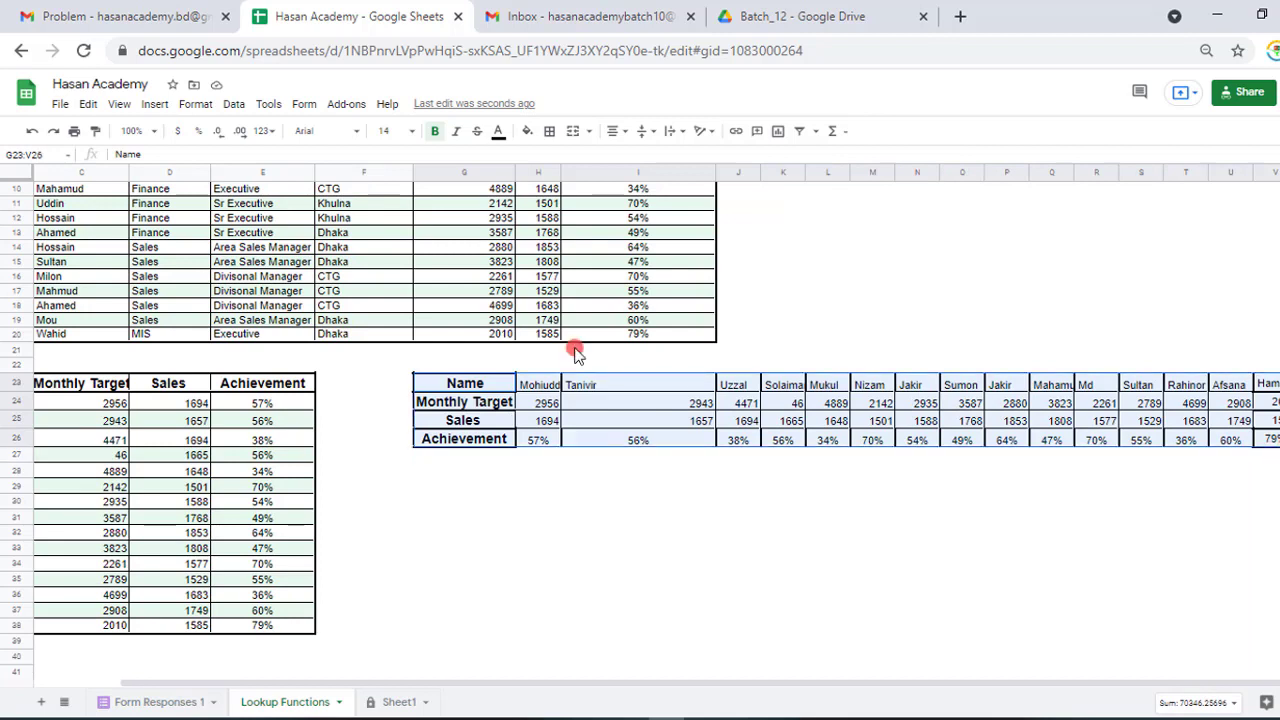
left_click(196, 106)
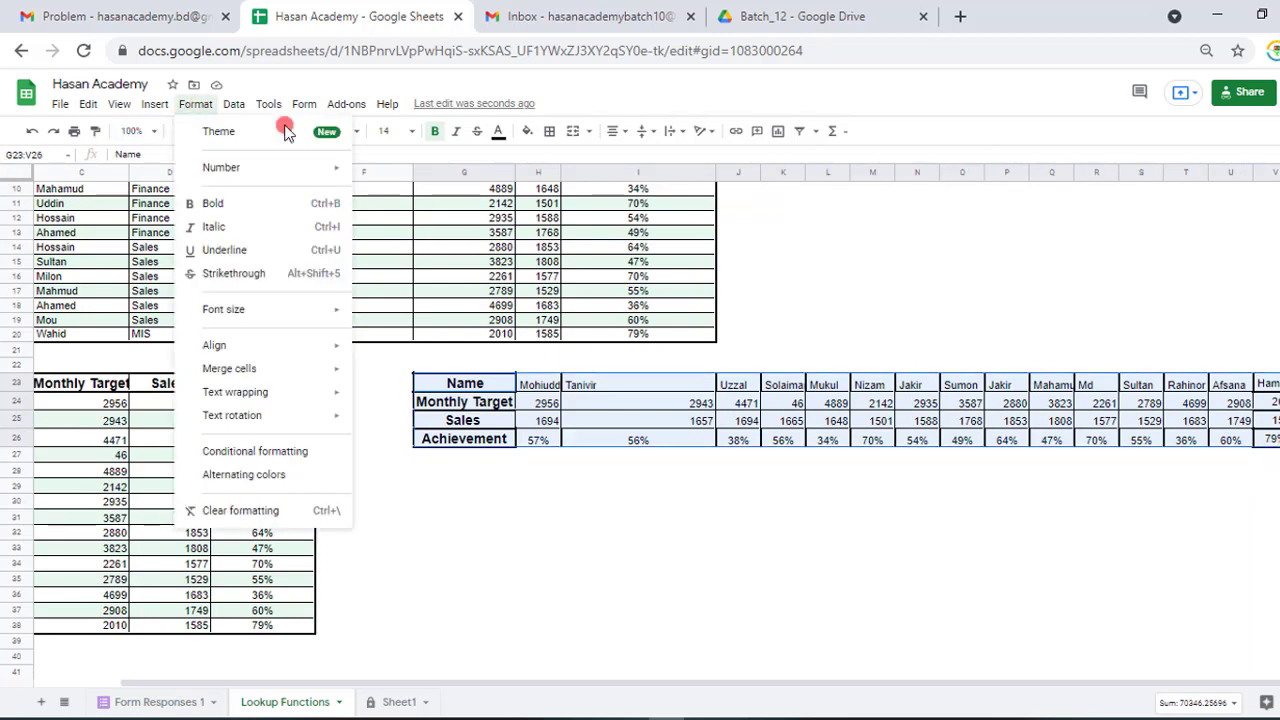
left_click(550, 132)
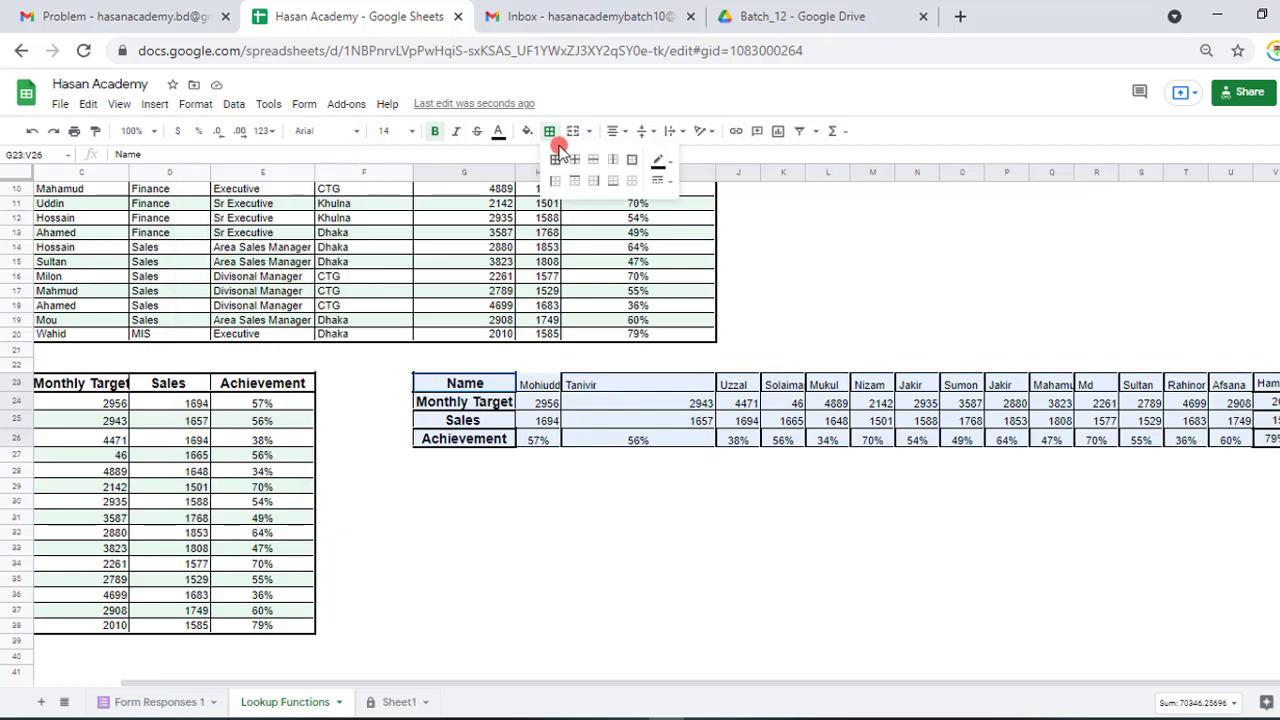
left_click(668, 184)
left_click(697, 208)
left_click(558, 165)
left_click(600, 434)
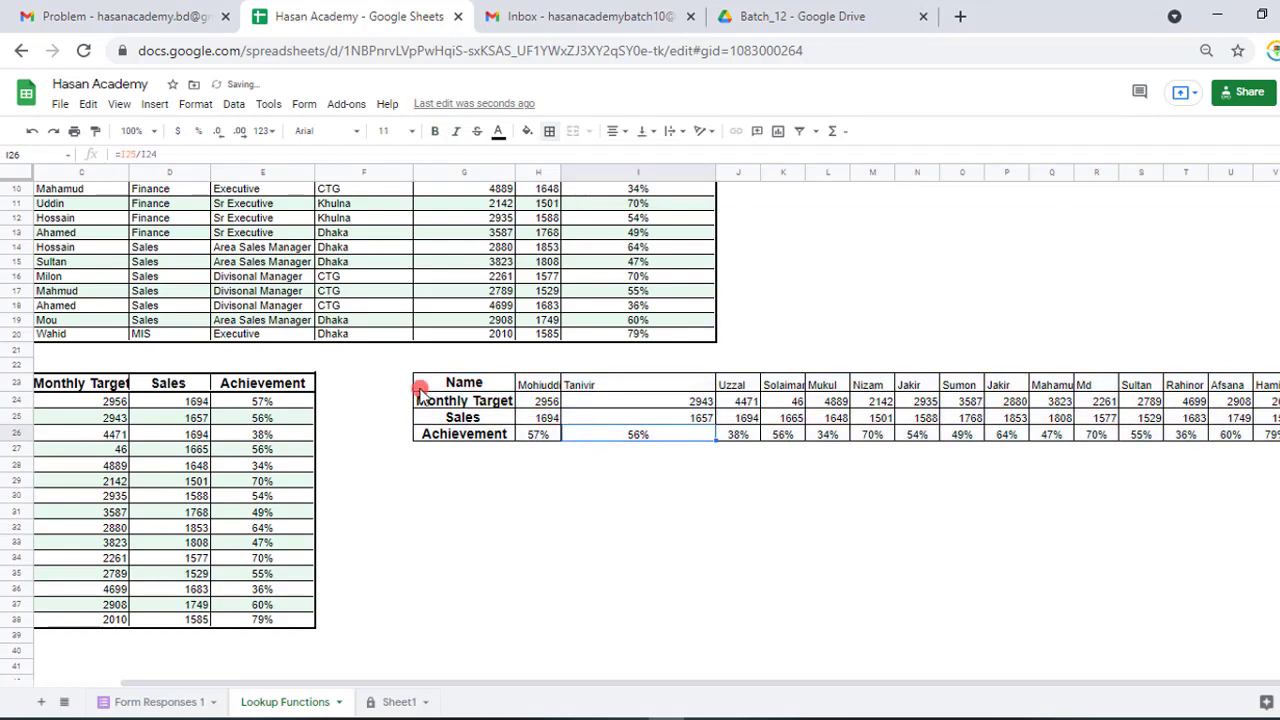
Step: Compare the source table's names in B24:B38 and headers in B23:E23 with the transposed name row and header column G23:G26
left_click(505, 399)
left_click(137, 402)
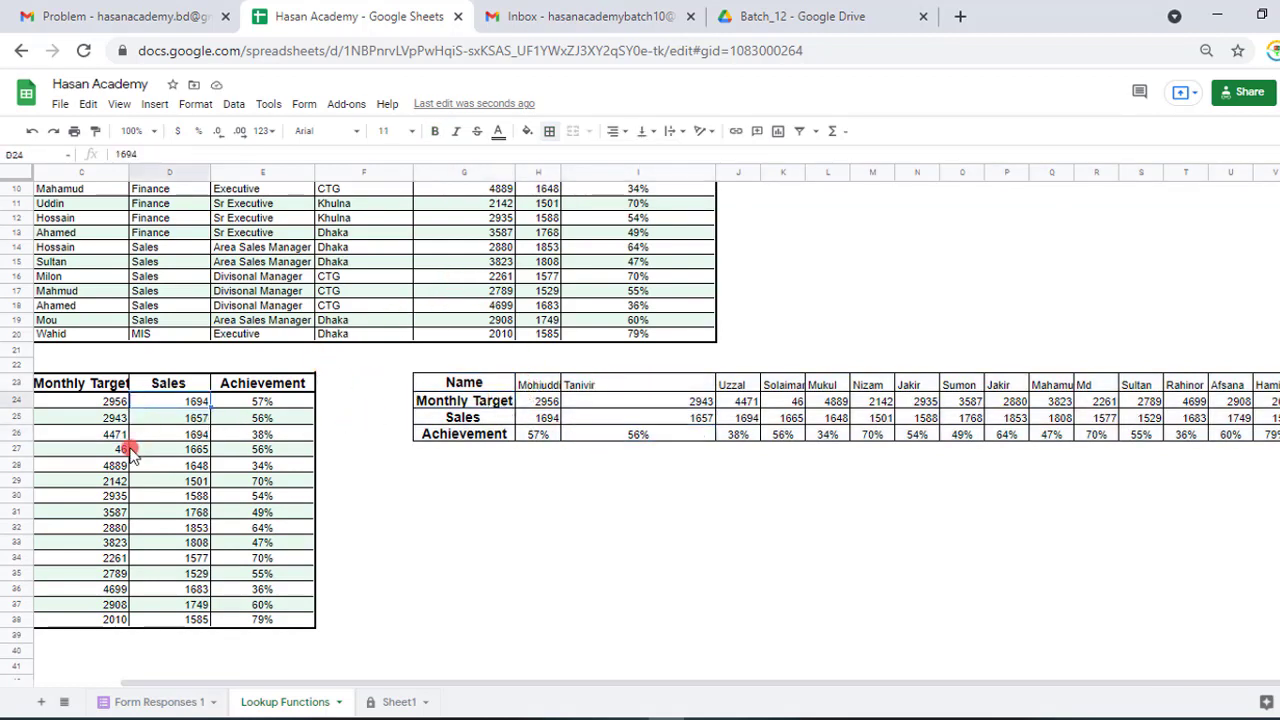
left_click(358, 466)
key("Left")
key("Left")
key("Left")
key("Left")
key("Left")
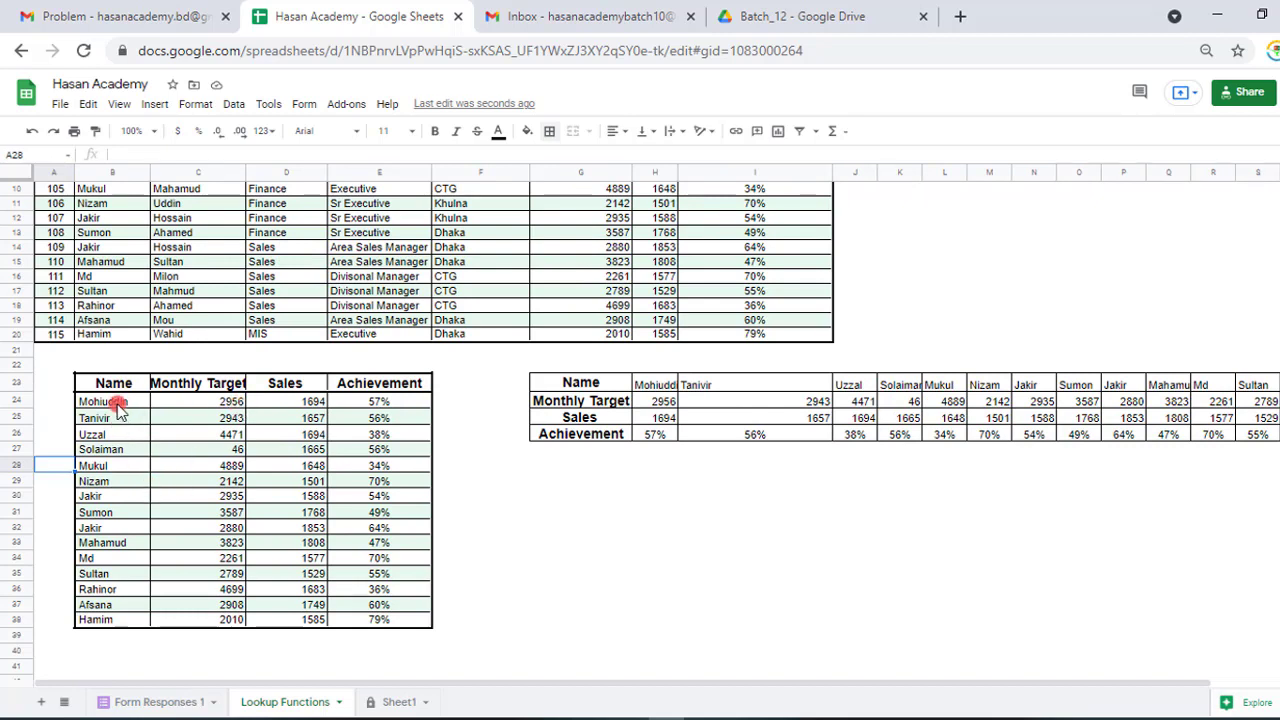
left_click_drag(105, 403, 108, 623)
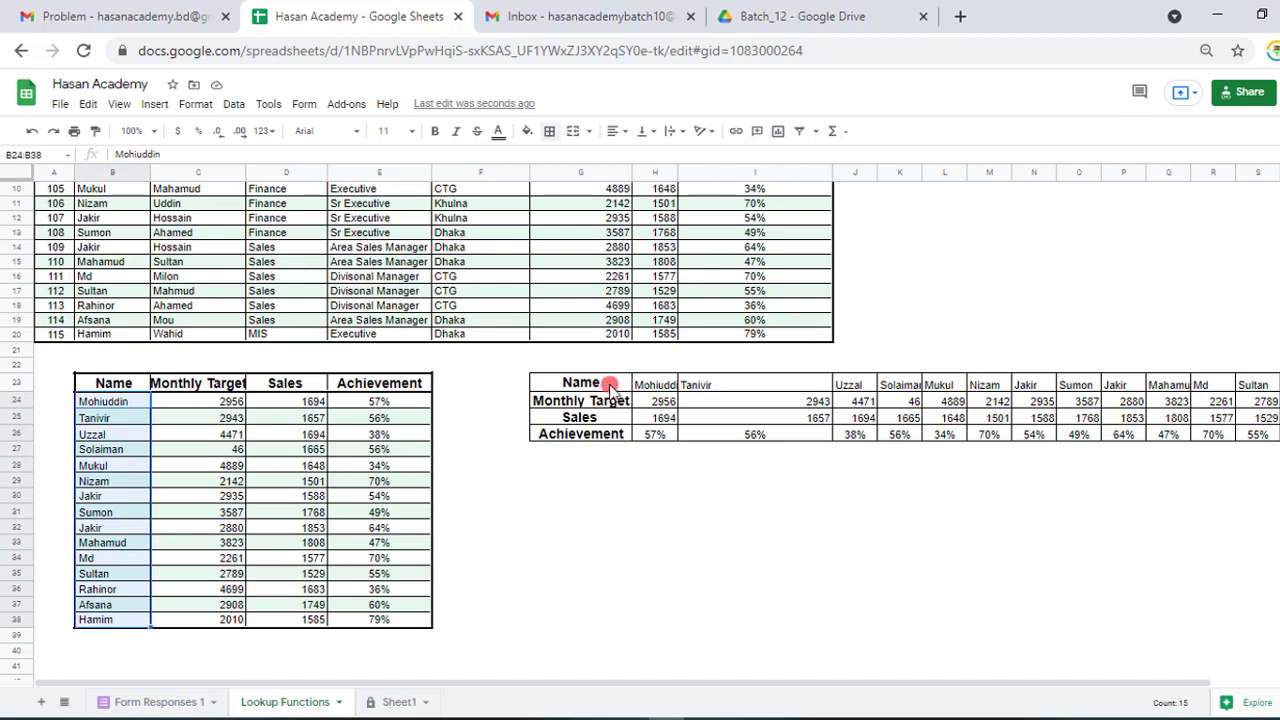
left_click_drag(610, 385, 1170, 360)
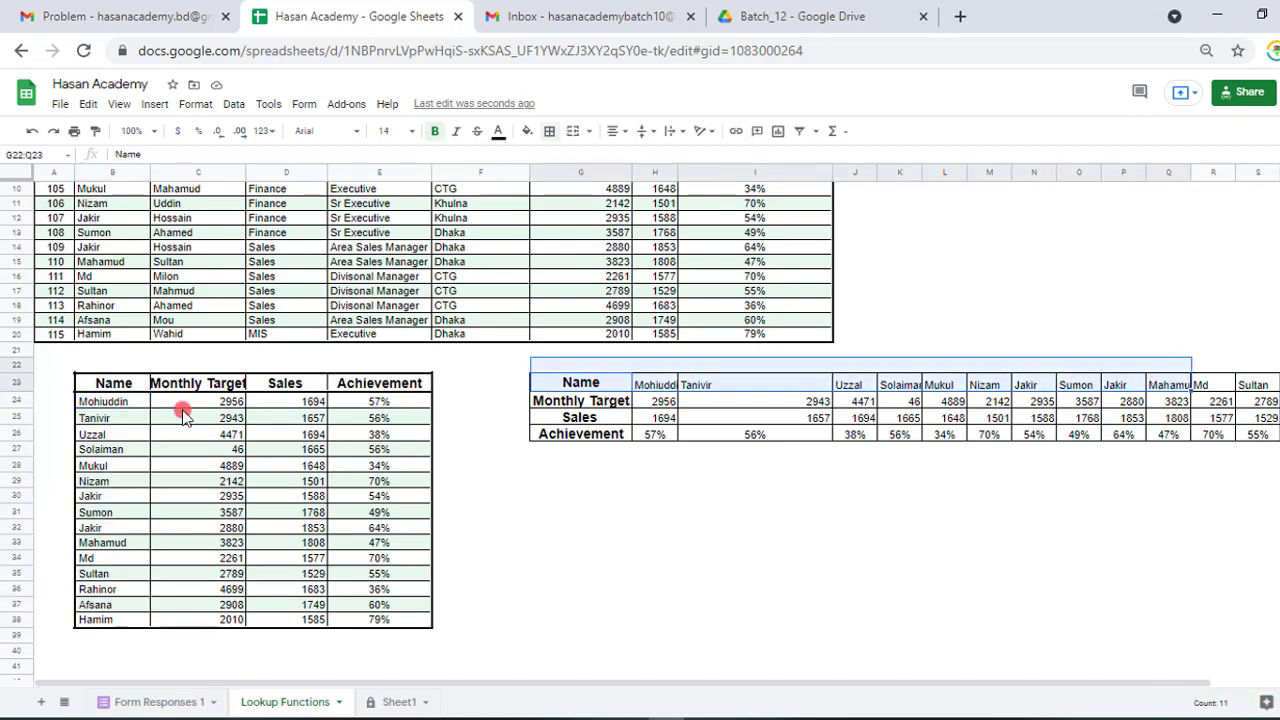
left_click_drag(120, 385, 350, 385)
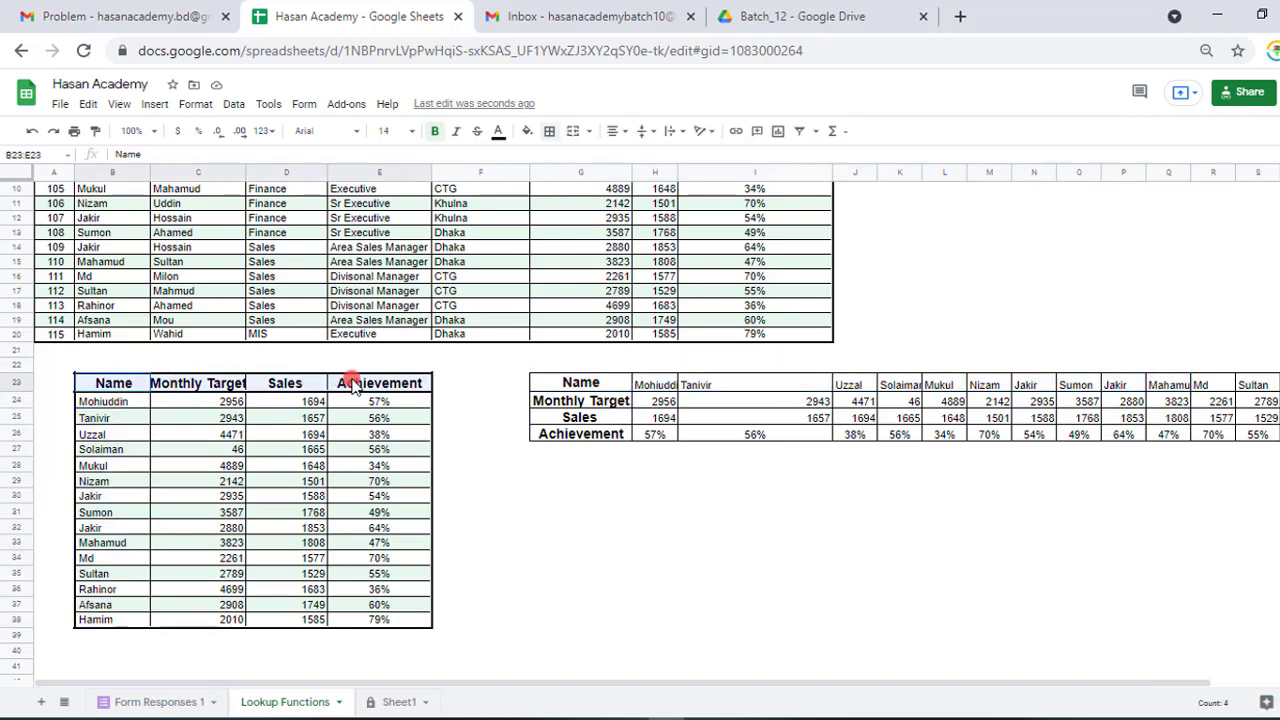
left_click_drag(576, 384, 568, 440)
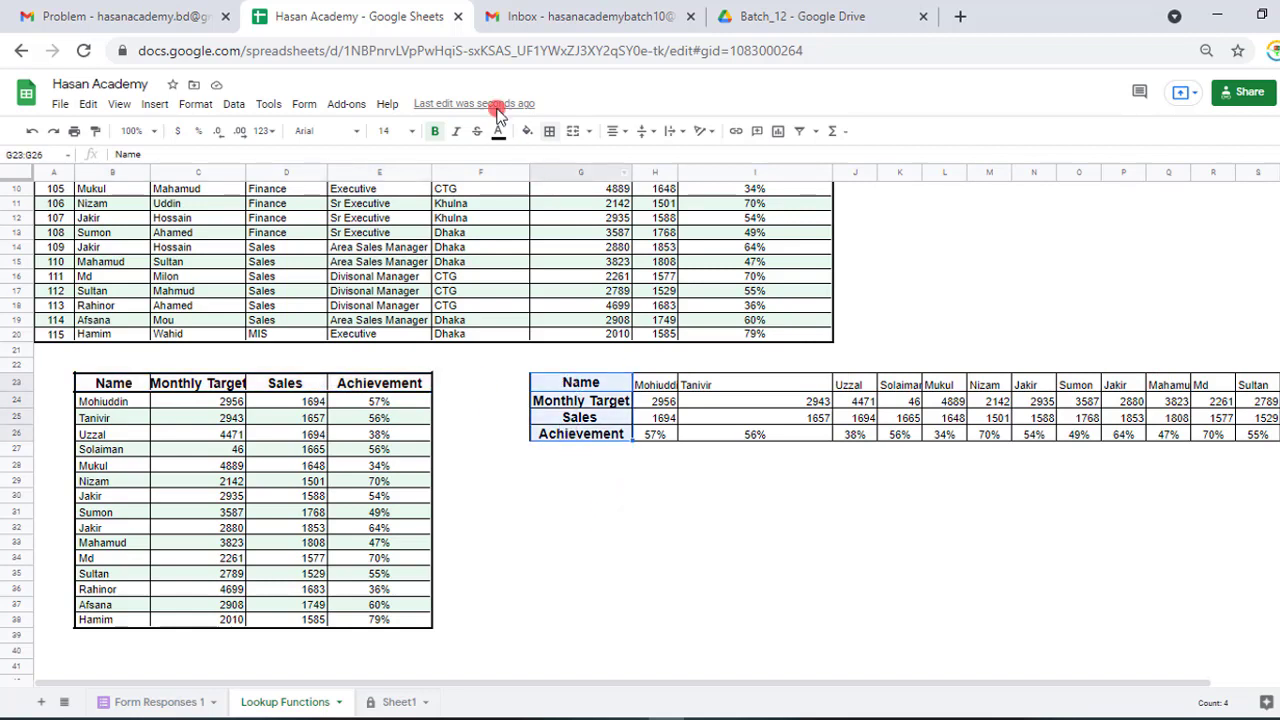
Step: Review the transposed paste option for G23:G26 without applying it, and select the empty cell I30
right_click(607, 390)
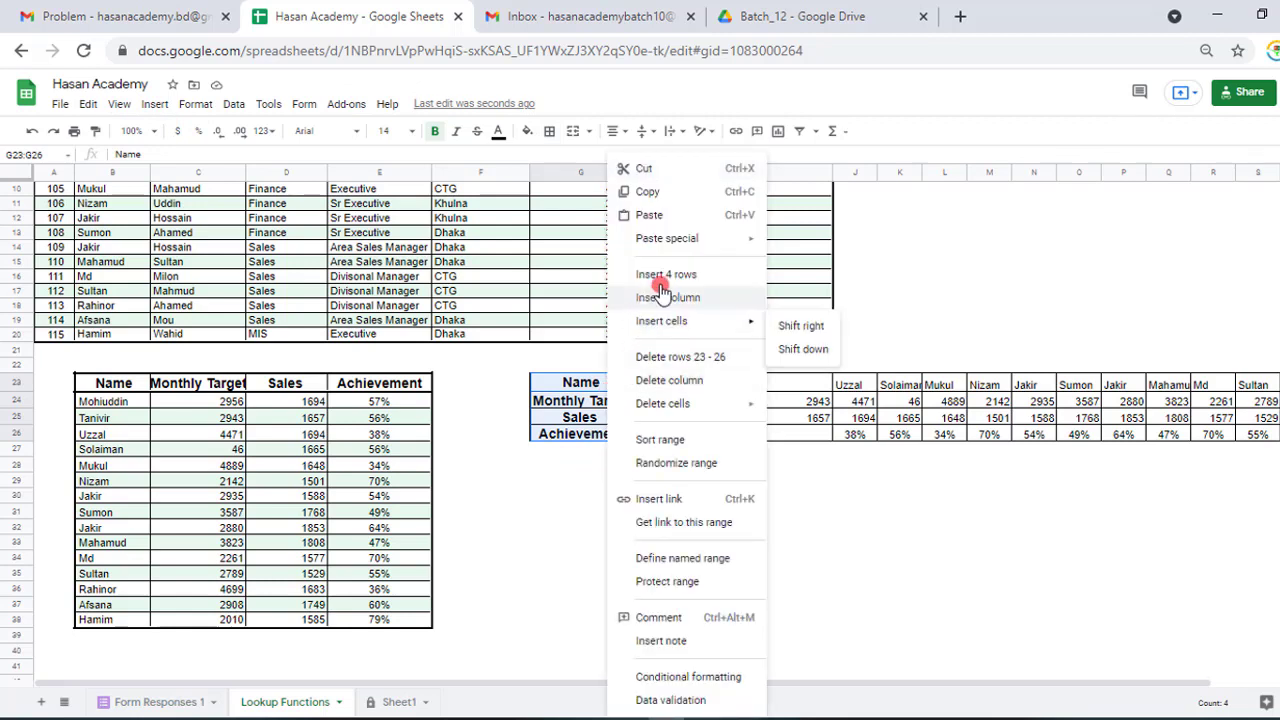
mouse_move(733, 243)
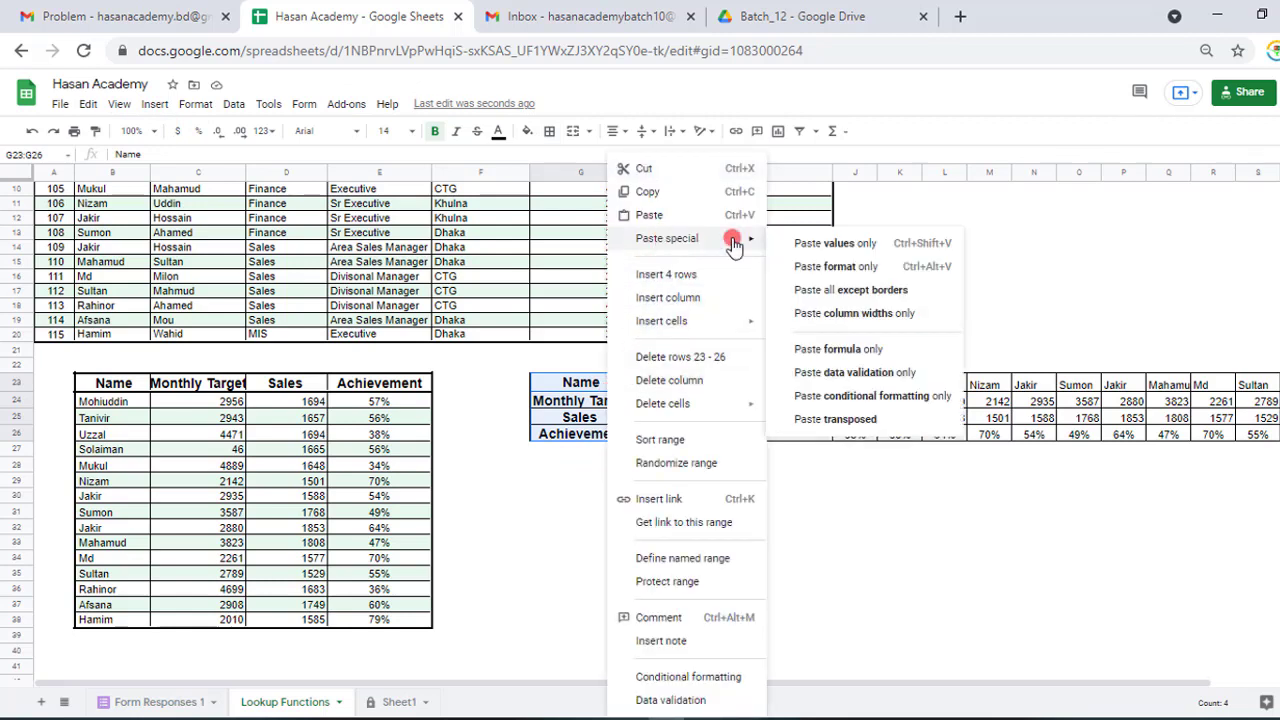
left_click(838, 418)
left_click(823, 500)
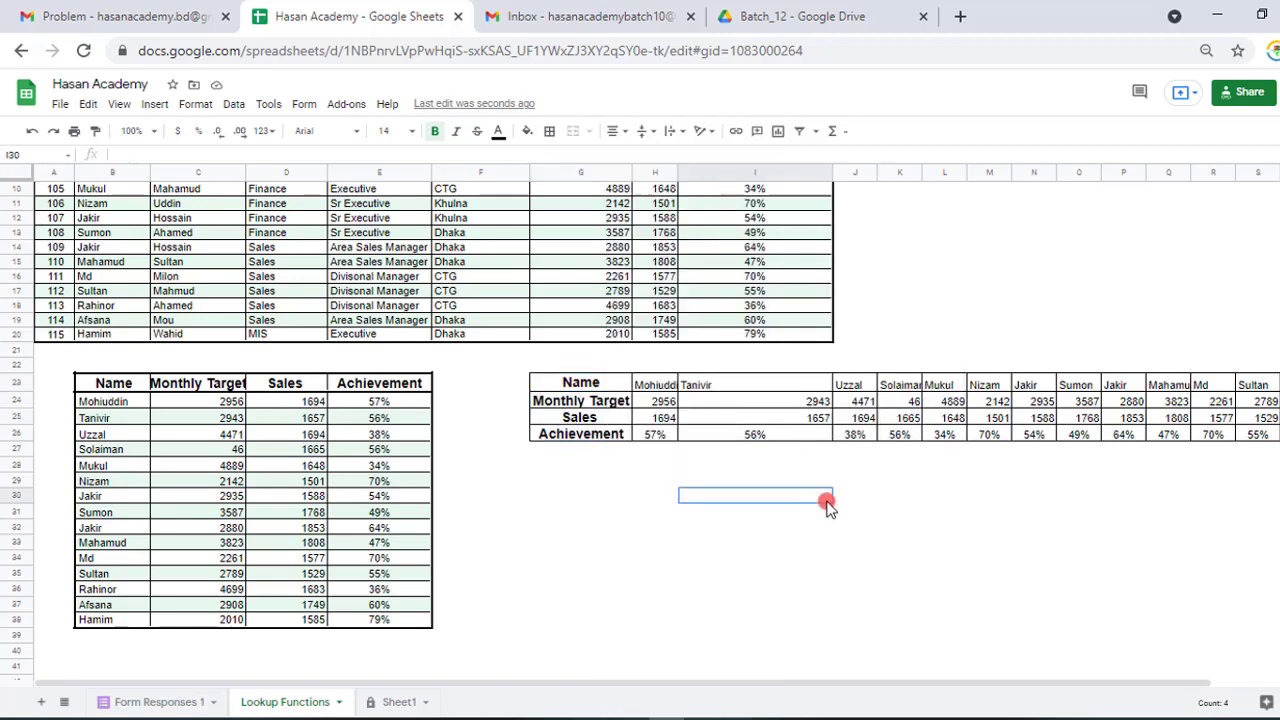